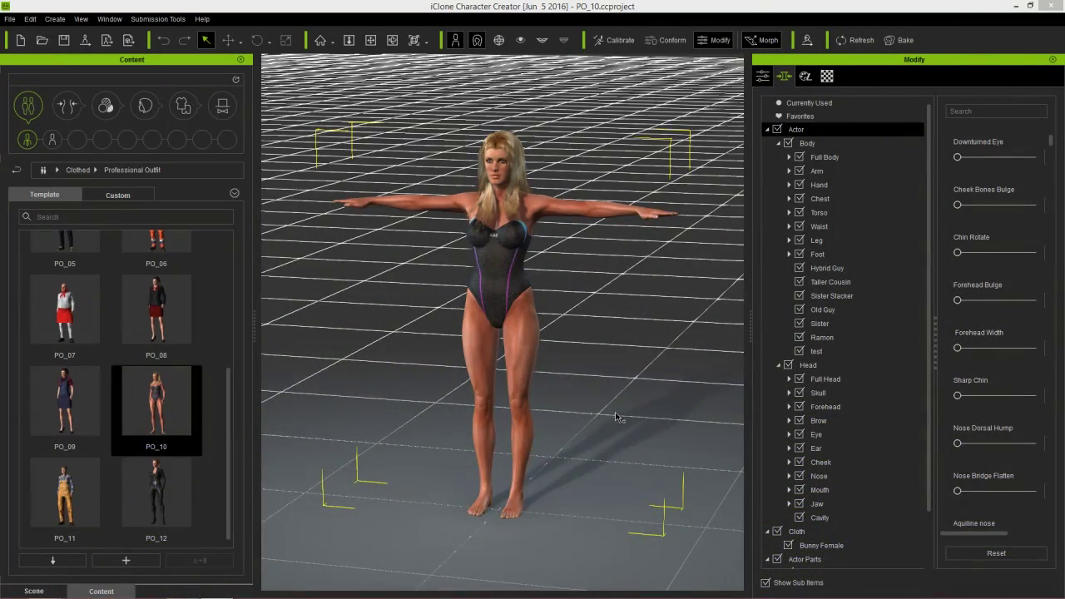
# - Apply the "hand contact" pose file from the desktop to the T-posed character
pyautogui.moveTo(616, 417); pyautogui.dragTo(660, 336, button='right')
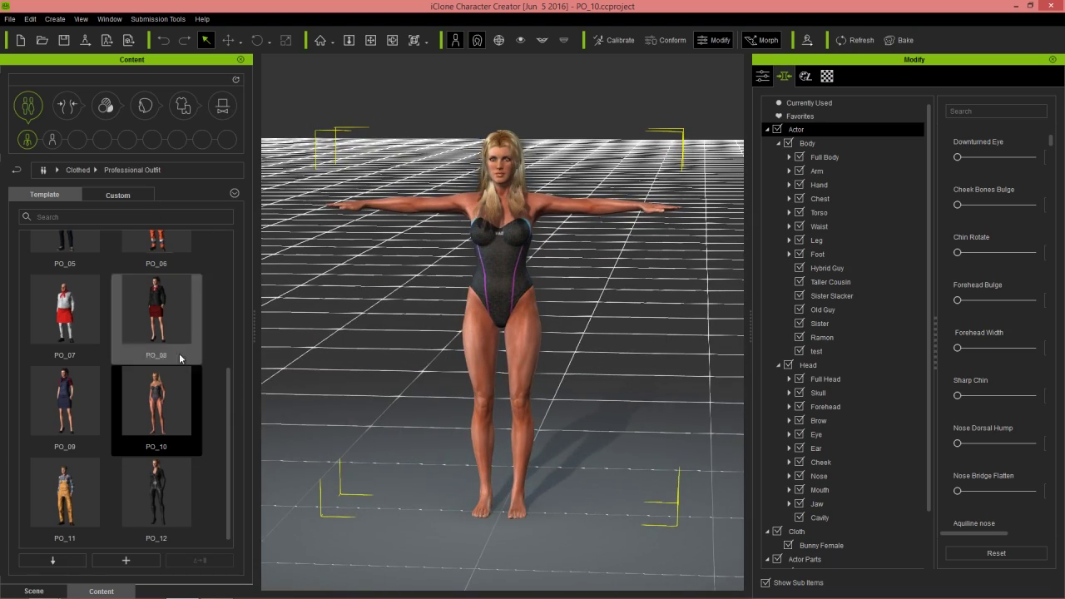
pyautogui.moveTo(428, 359); pyautogui.dragTo(549, 349, button='right')
pyautogui.moveTo(590, 428); pyautogui.dragTo(585, 382, button='middle')
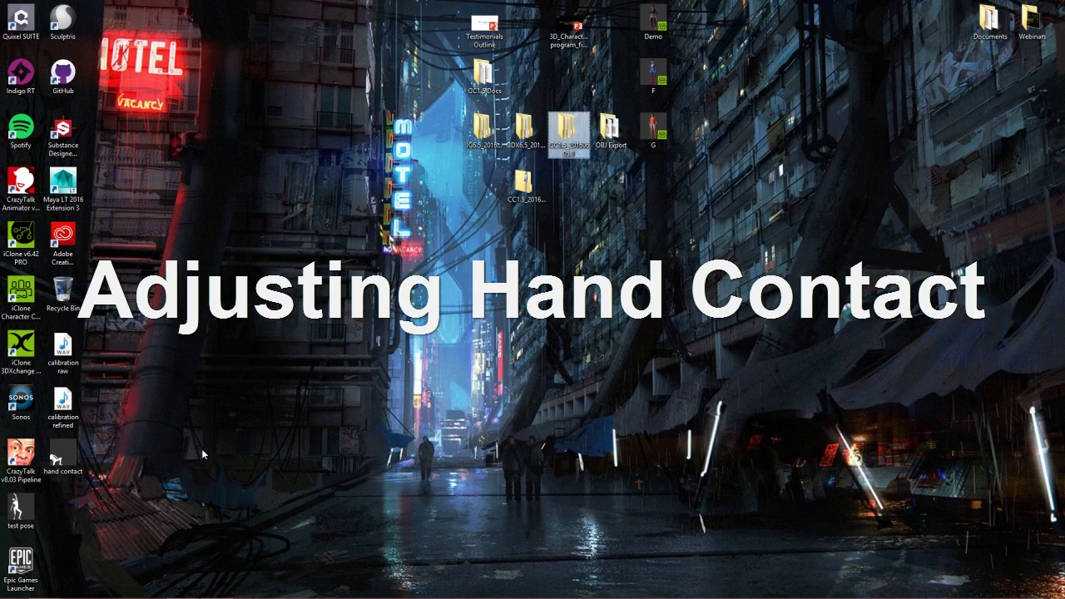
pyautogui.moveTo(62, 456); pyautogui.dragTo(526, 224)
pyautogui.hotkey('alt', 'Tab')
pyautogui.hotkey('alt', 'Tab')
pyautogui.hotkey('alt', 'Tab')
pyautogui.hotkey('alt', 'Tab')
pyautogui.hotkey('alt', 'Tab')
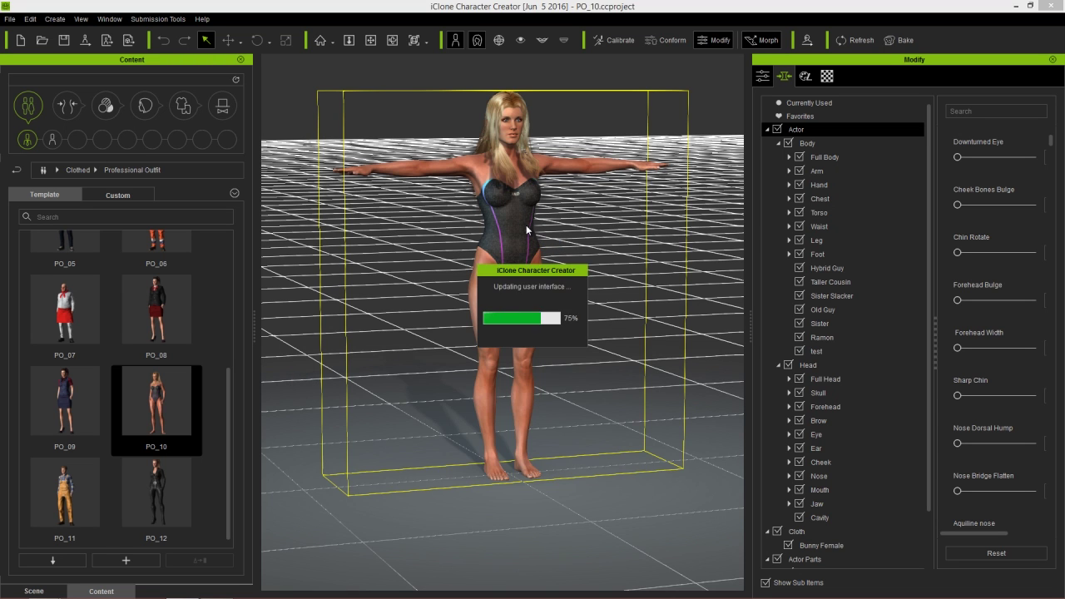
# - Turn on Hand Contact in the character's floor contact settings
pyautogui.moveTo(509, 454)
pyautogui.mouseDown(button='right')
pyautogui.moveTo(461, 419)
pyautogui.moveTo(505, 435)
pyautogui.mouseUp(button='right')
pyautogui.moveTo(505, 434); pyautogui.dragTo(588, 439, button='middle')
pyautogui.moveTo(587, 439); pyautogui.dragTo(436, 447, button='right')
pyautogui.scroll(5, 586, 532)
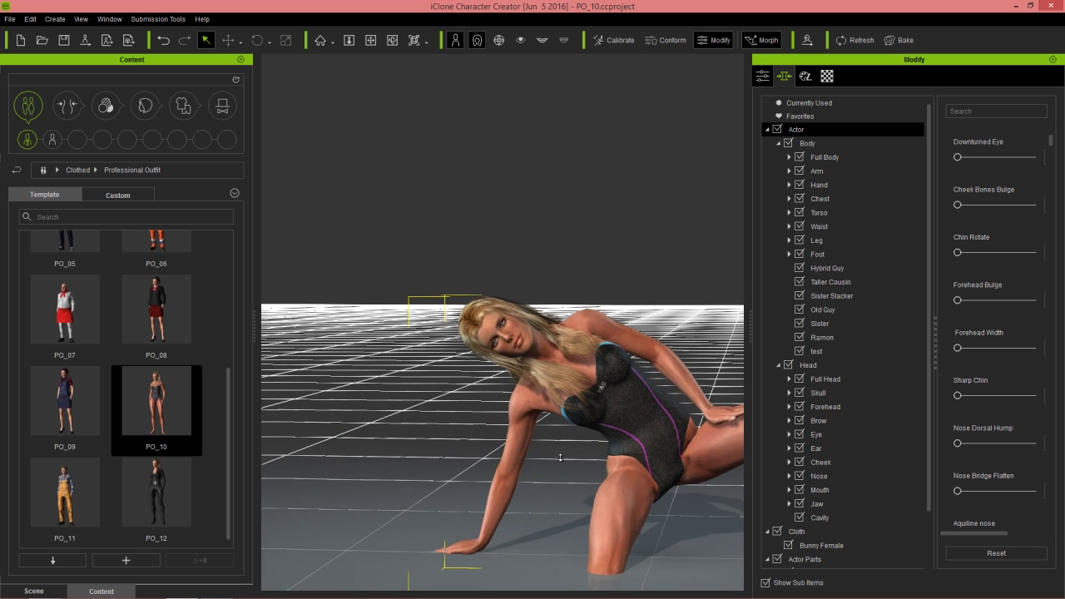
pyautogui.moveTo(556, 532); pyautogui.dragTo(527, 513, button='right')
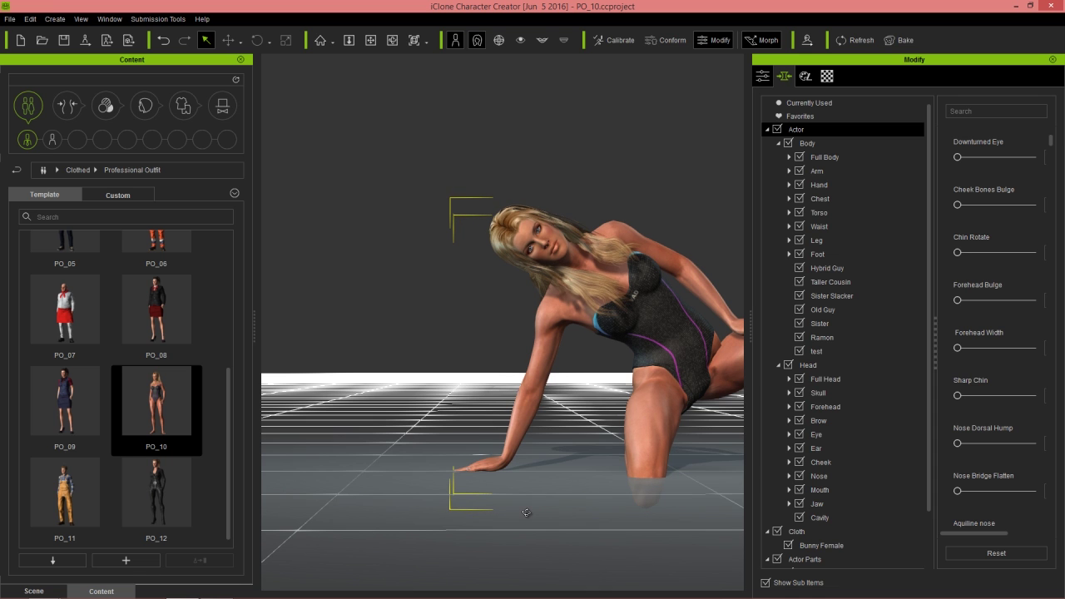
pyautogui.moveTo(515, 502); pyautogui.dragTo(513, 465, button='right')
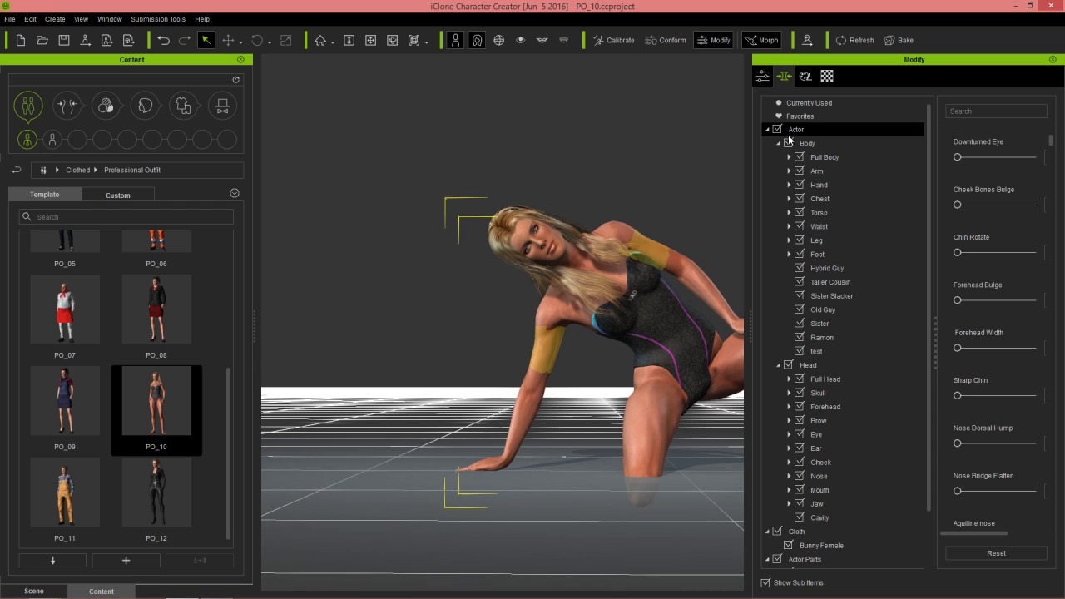
pyautogui.click(764, 77)
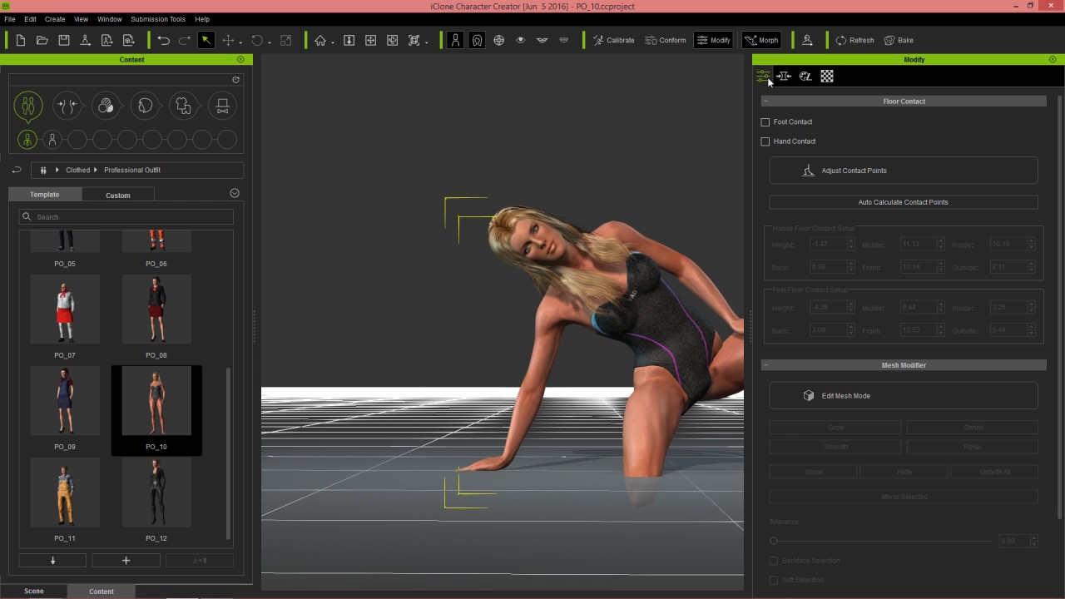
pyautogui.click(789, 141)
# - Turn on Foot Contact as well and inspect up close how the supporting hand meets the floor
pyautogui.scroll(3, 551, 456)
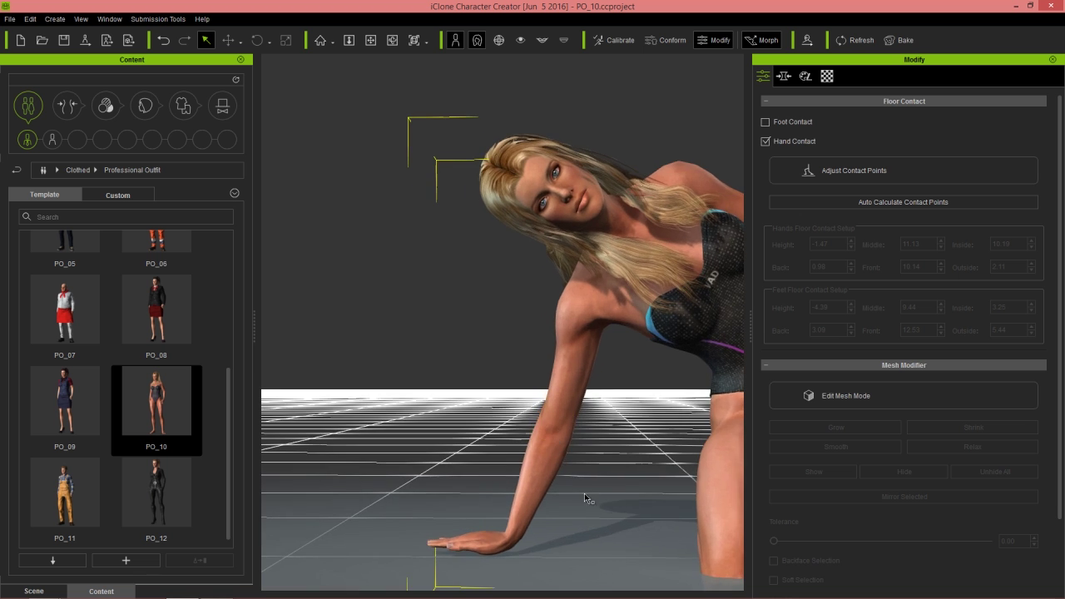
pyautogui.moveTo(589, 499)
pyautogui.mouseDown(button='right')
pyautogui.moveTo(602, 464)
pyautogui.moveTo(600, 484)
pyautogui.mouseUp(button='right')
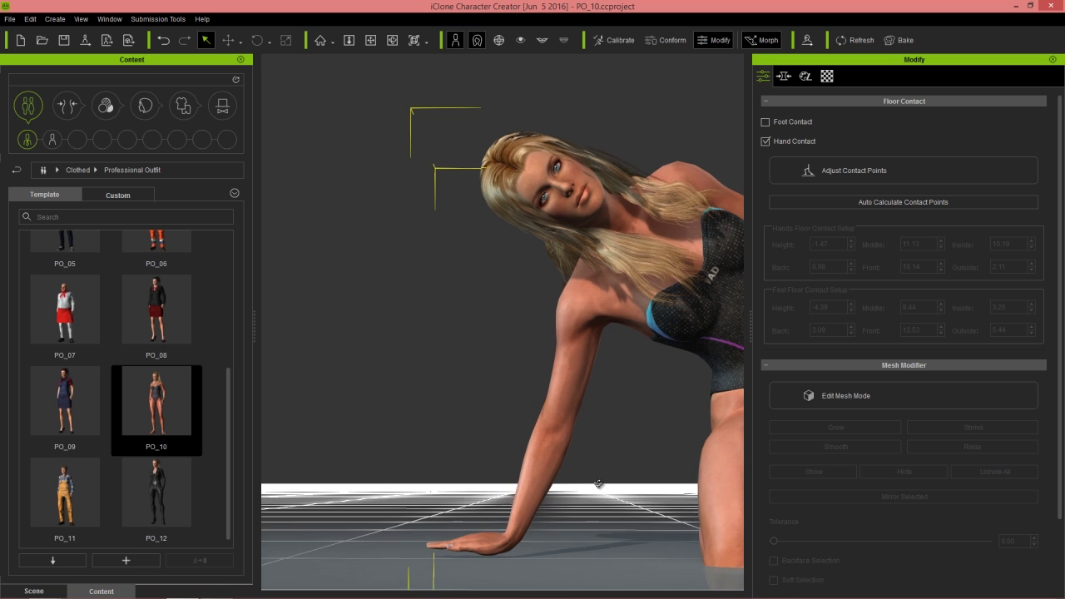
pyautogui.moveTo(600, 486); pyautogui.dragTo(597, 468, button='middle')
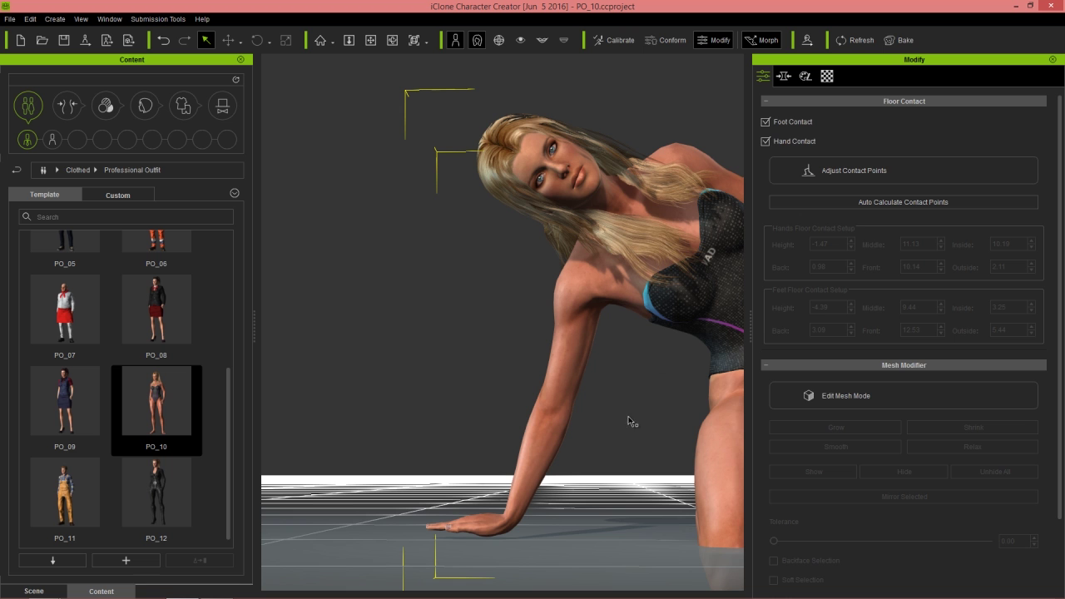
pyautogui.moveTo(591, 456); pyautogui.dragTo(586, 411, button='middle')
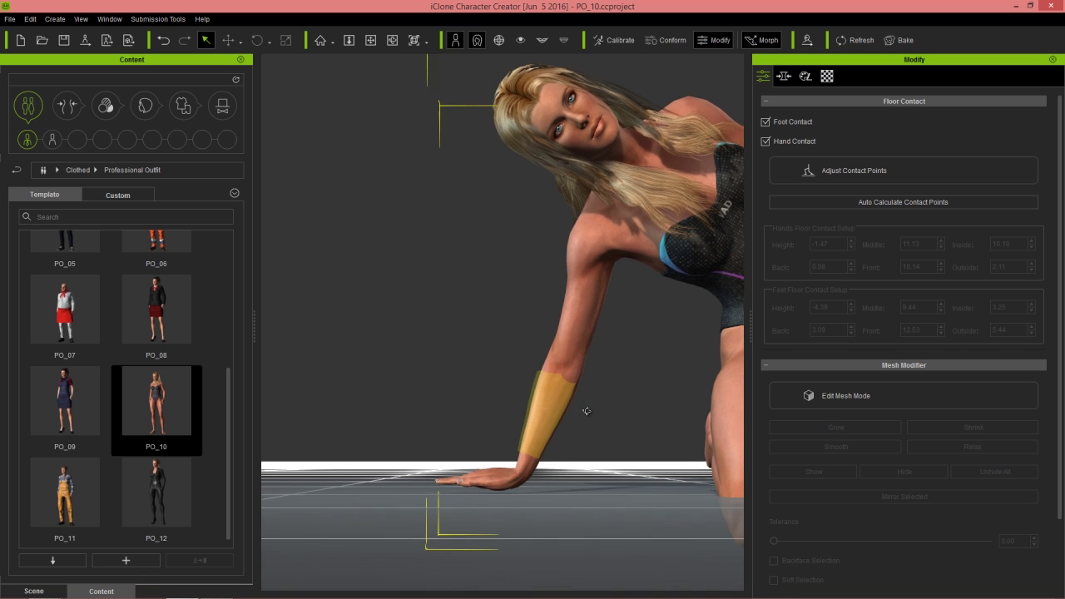
pyautogui.scroll(3, 595, 445)
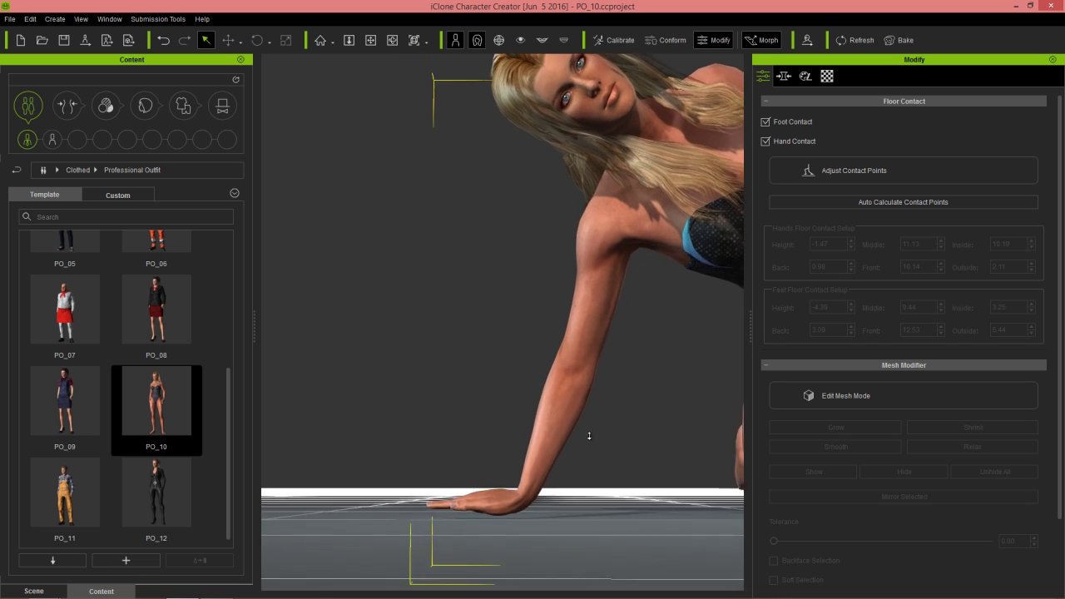
pyautogui.moveTo(607, 469)
pyautogui.mouseDown(button='middle')
pyautogui.moveTo(613, 431)
pyautogui.moveTo(621, 454)
pyautogui.moveTo(613, 450)
pyautogui.mouseUp(button='middle')
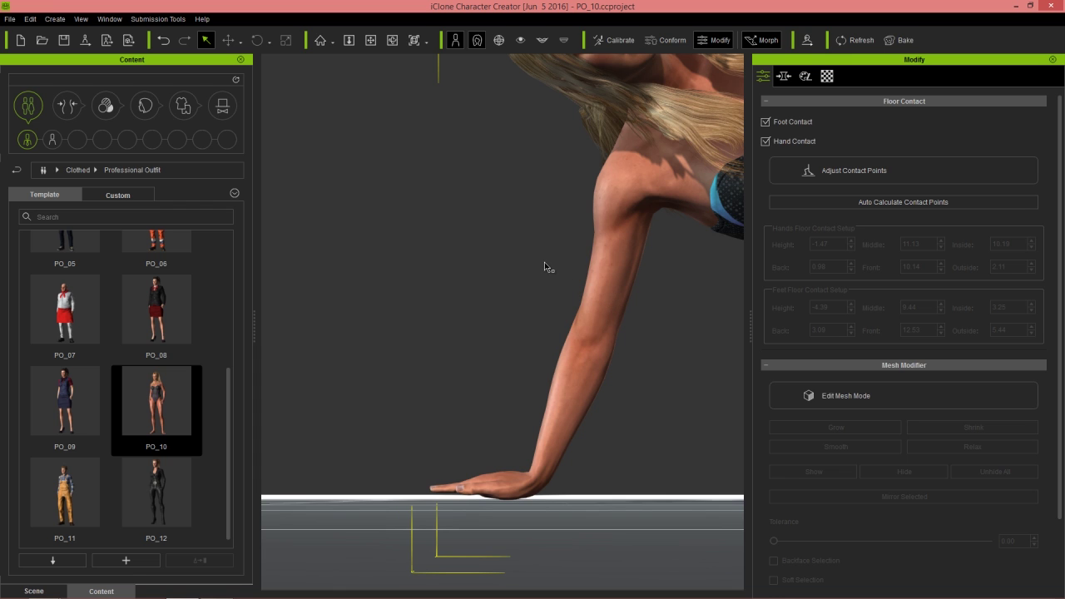
# - Open pose editing and bend the right hand's fingers down towards the floor
pyautogui.press('n')
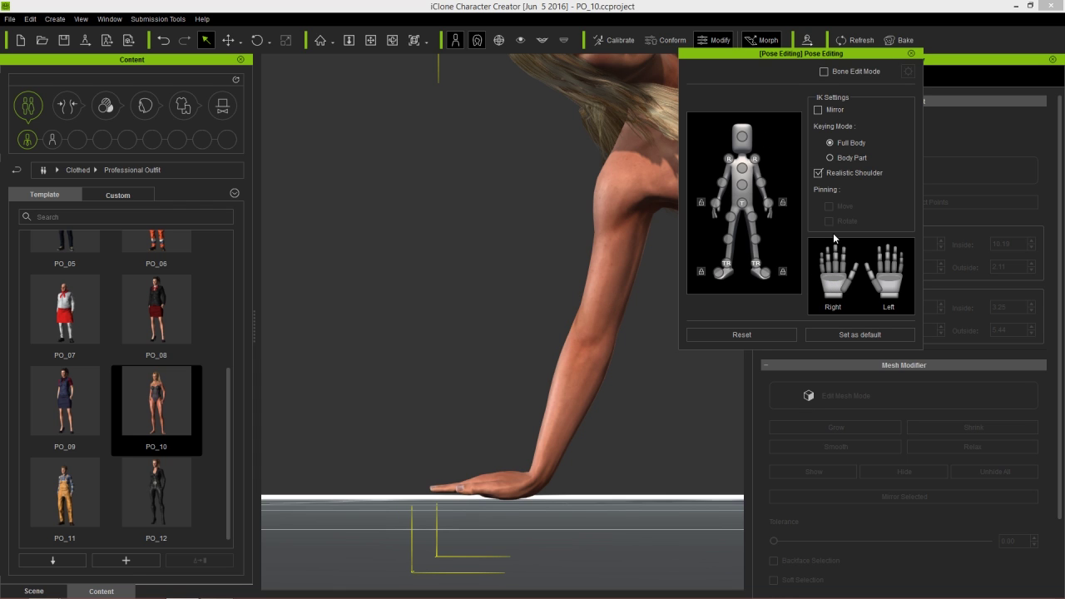
pyautogui.moveTo(835, 280); pyautogui.dragTo(835, 286)
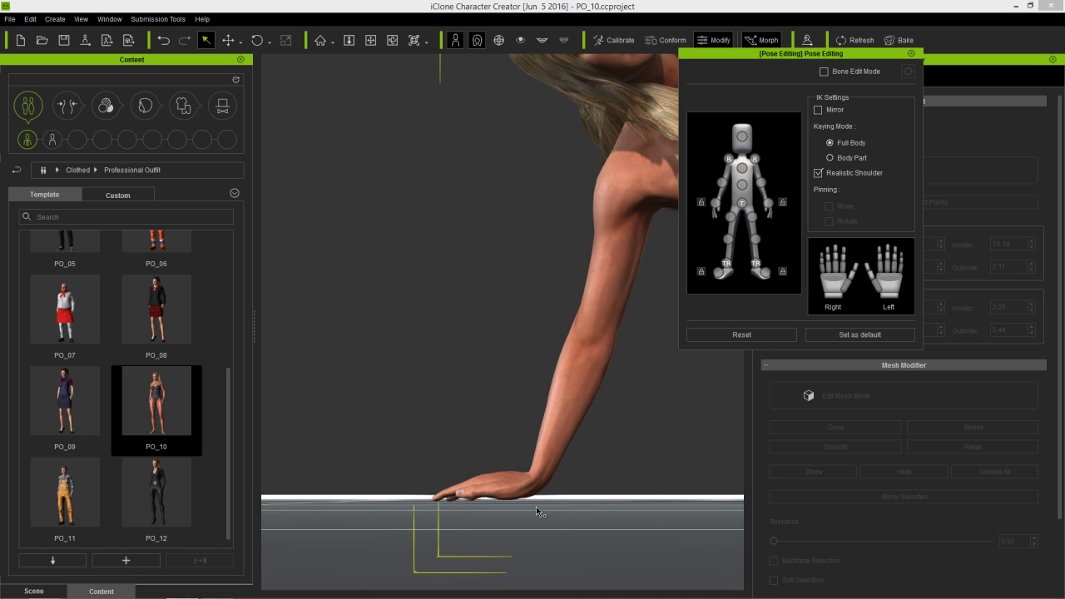
pyautogui.moveTo(512, 494)
pyautogui.mouseDown(button='right')
pyautogui.moveTo(516, 516)
pyautogui.moveTo(513, 508)
pyautogui.mouseUp(button='right')
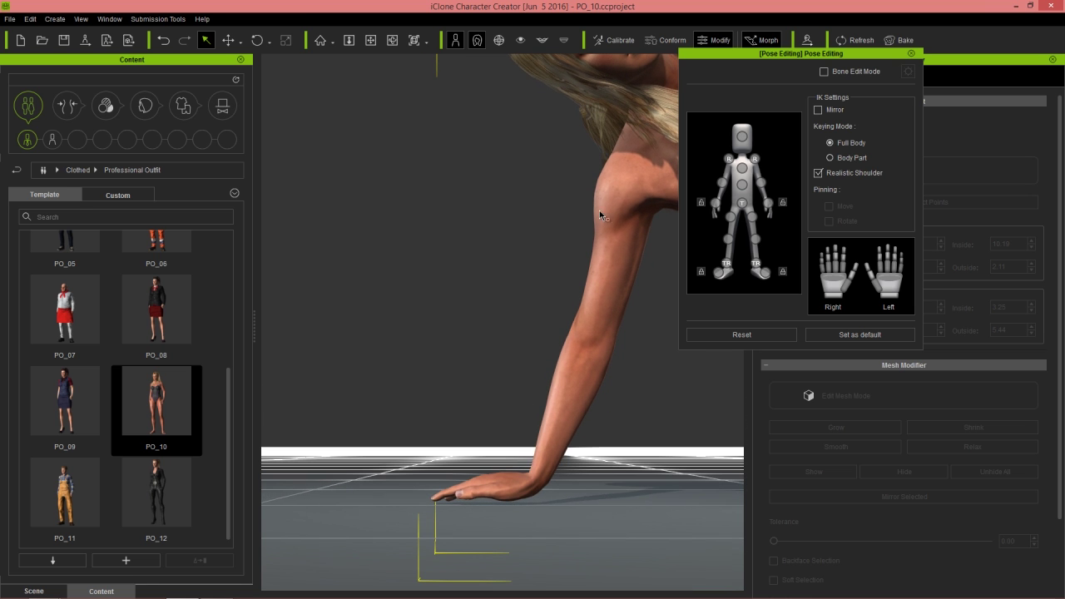
# - Raise the character's right knee in the pose editor so it rests on the floor
pyautogui.moveTo(600, 214); pyautogui.dragTo(523, 239, button='middle')
pyautogui.scroll(-4, 532, 303)
pyautogui.moveTo(567, 271); pyautogui.dragTo(560, 275, button='right')
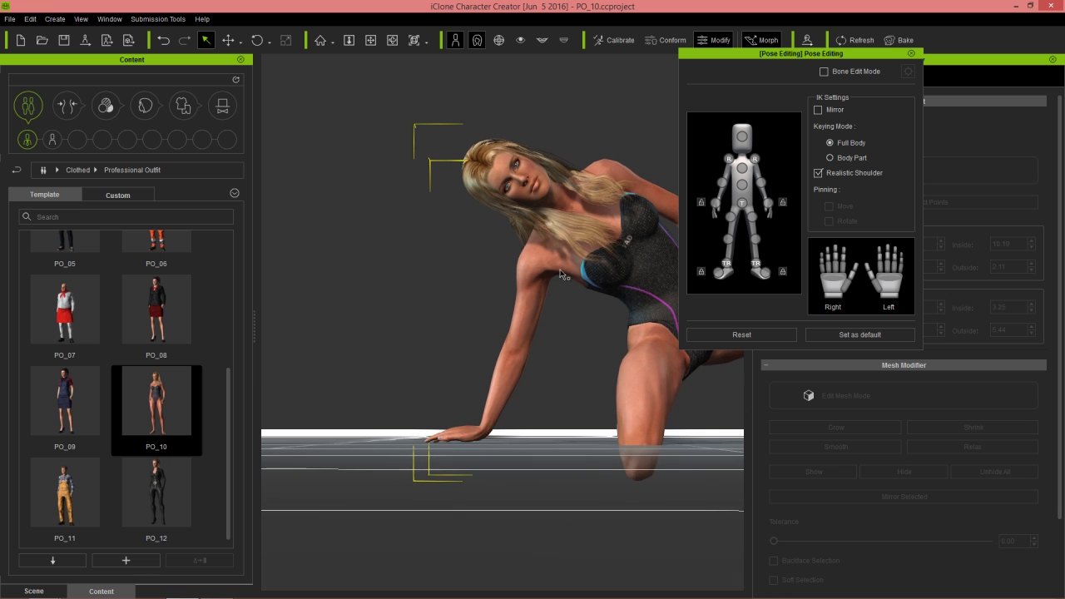
pyautogui.click(729, 241)
pyautogui.moveTo(639, 384); pyautogui.dragTo(646, 356)
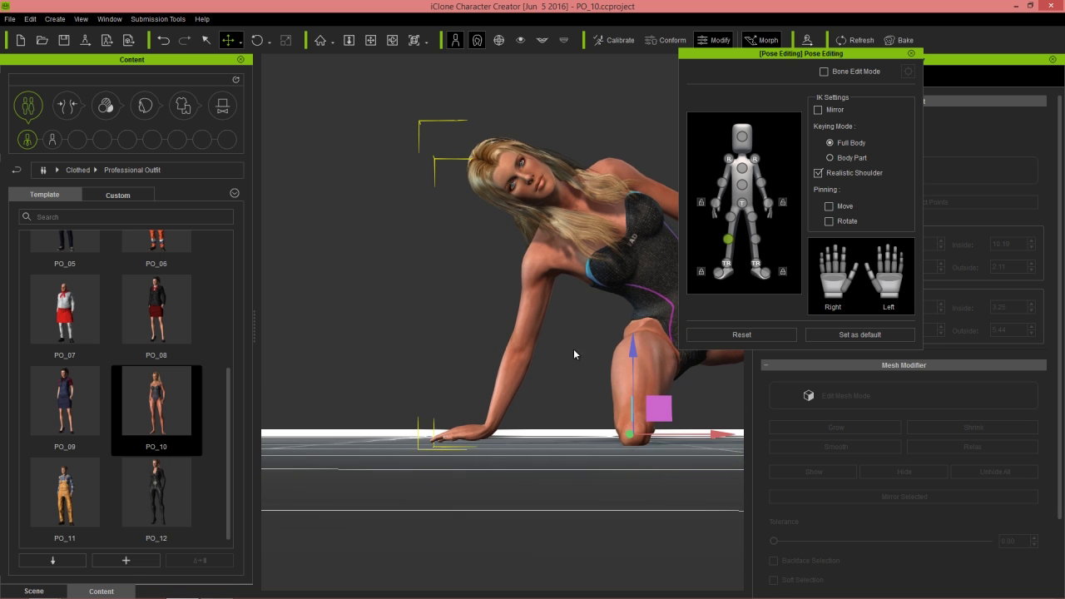
# - Lower the character's chest to shift weight over the supporting hand, and close pose editing
pyautogui.scroll(5, 613, 373)
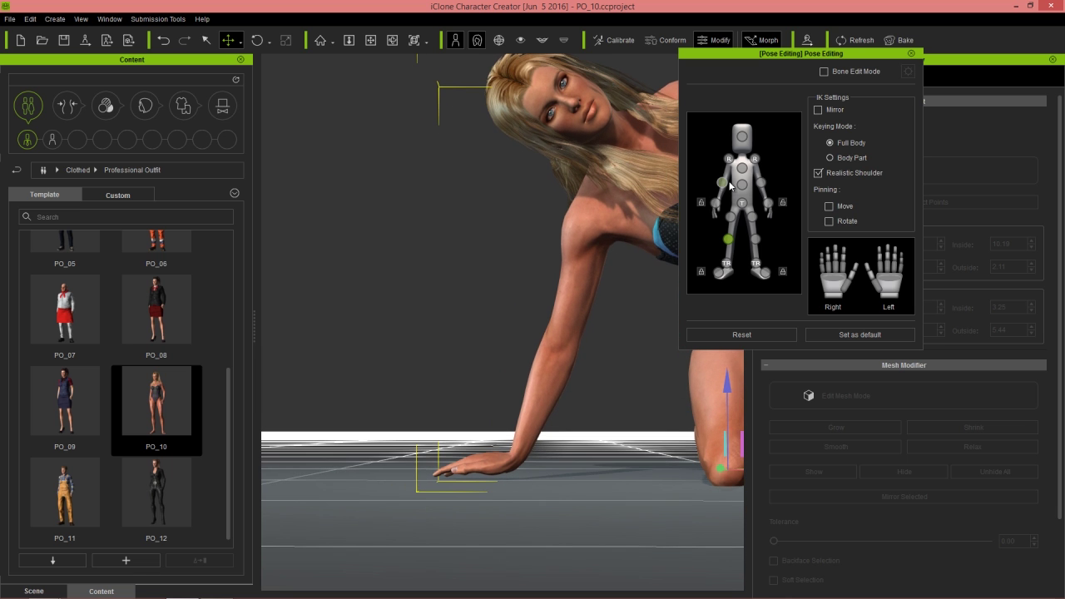
pyautogui.click(741, 169)
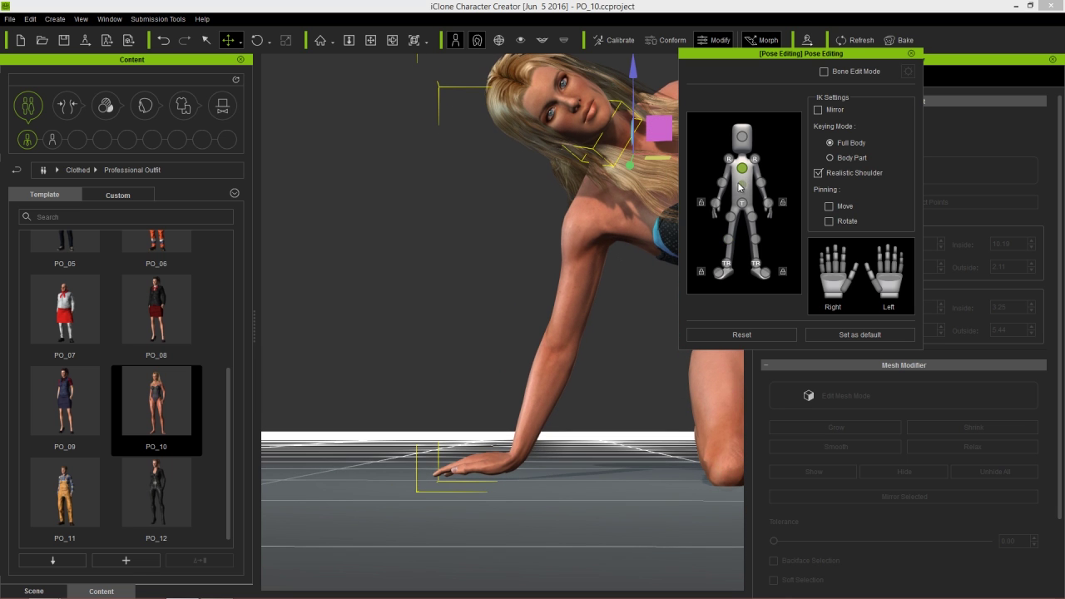
pyautogui.moveTo(661, 129); pyautogui.dragTo(640, 151)
pyautogui.click(912, 55)
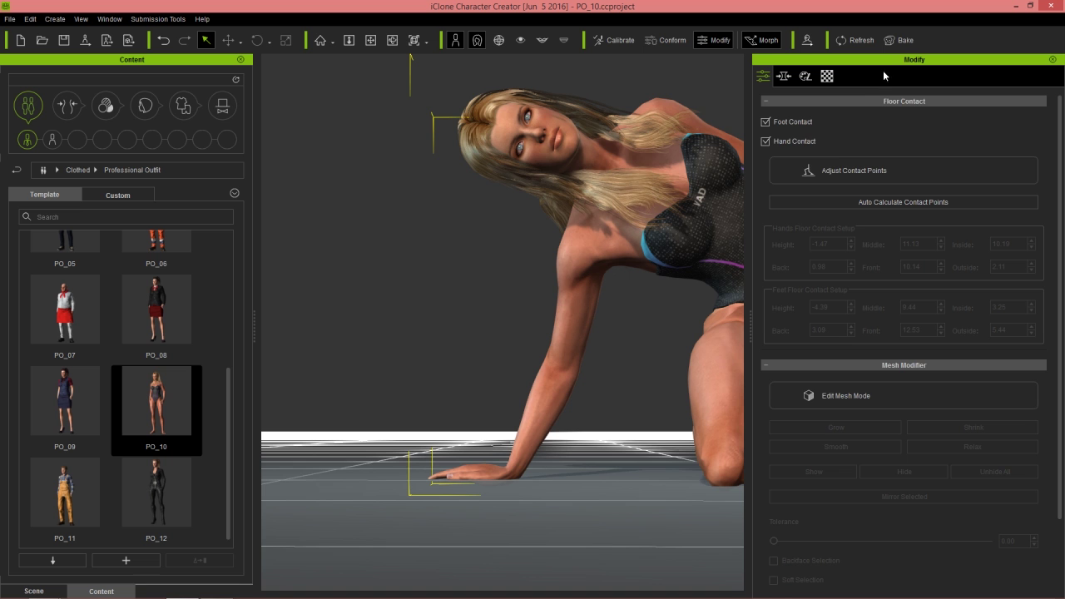
# - Start adjusting the floor contact points, accept the temporary T-pose reset, and set the hands' contact Height to -2.47
pyautogui.click(833, 170)
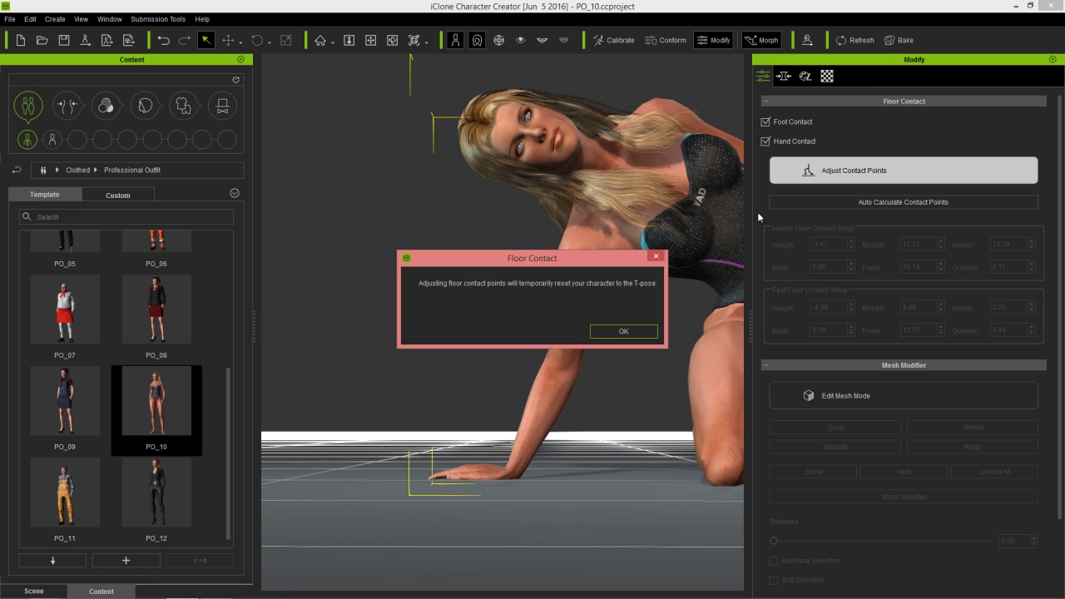
pyautogui.click(623, 331)
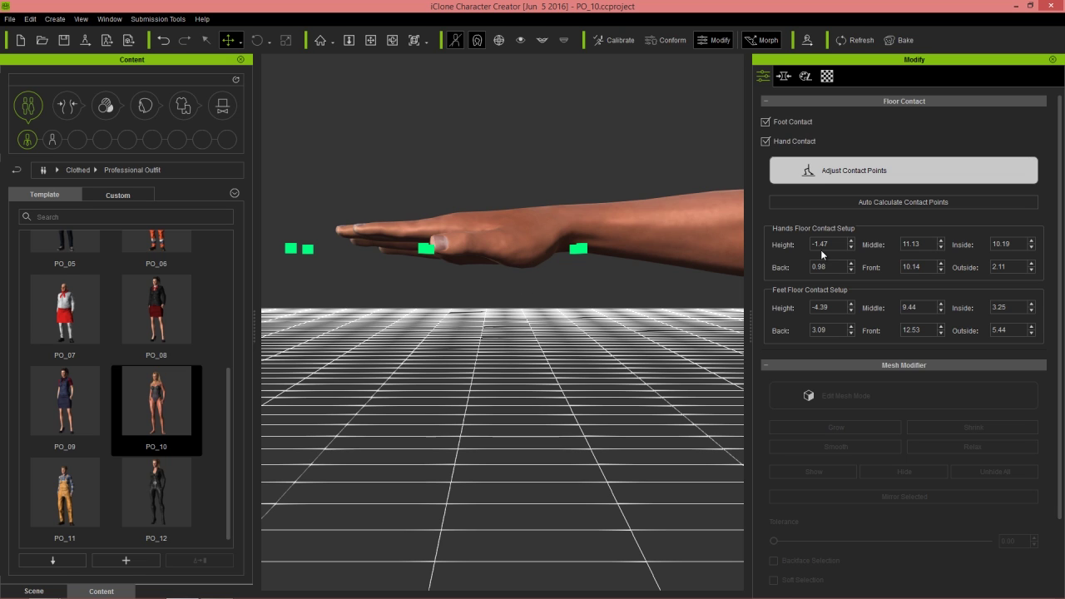
pyautogui.click(850, 249)
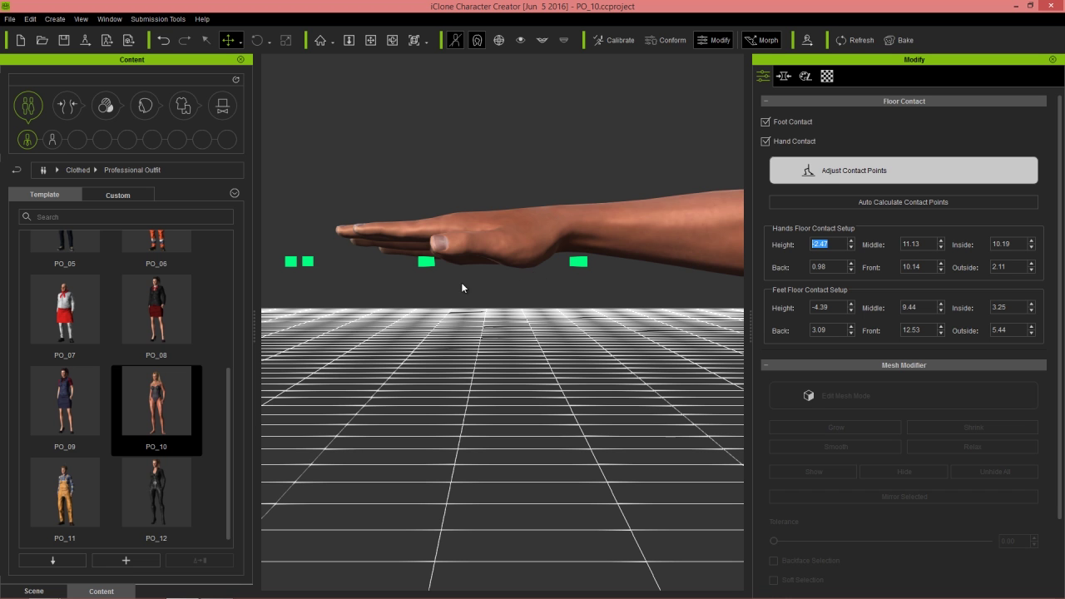
# - Fit the hand contact points from the top view with Inside 9.19, Front 7.14 and Back -0.02, and finish adjusting
pyautogui.moveTo(462, 288); pyautogui.dragTo(471, 333, button='right')
pyautogui.scroll(5, 473, 286)
pyautogui.moveTo(474, 286); pyautogui.dragTo(518, 288, button='right')
pyautogui.scroll(-1, 492, 255)
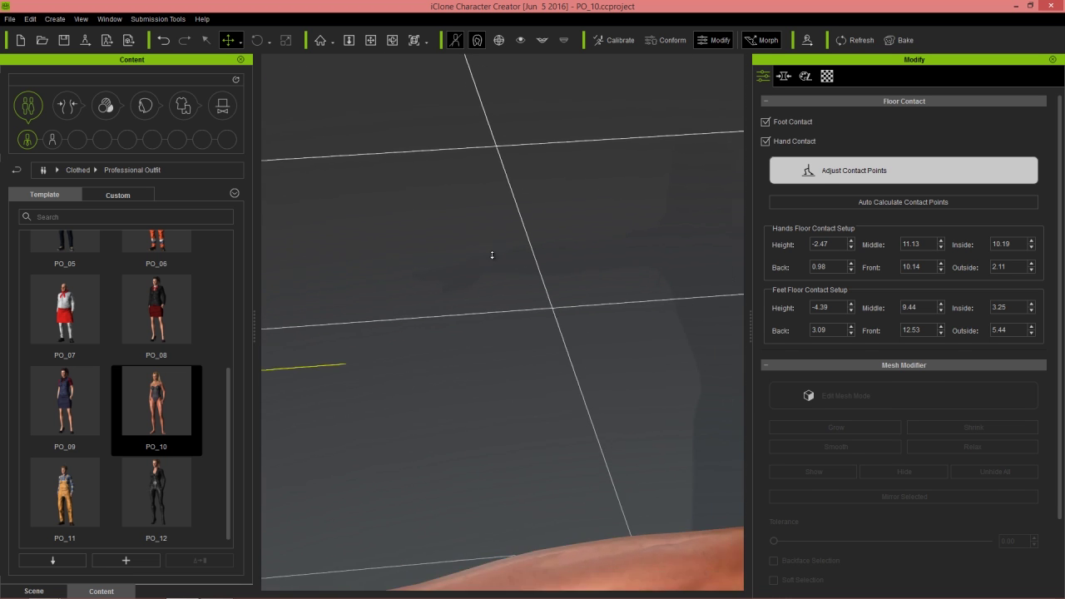
pyautogui.scroll(-4, 492, 256)
pyautogui.press('f')
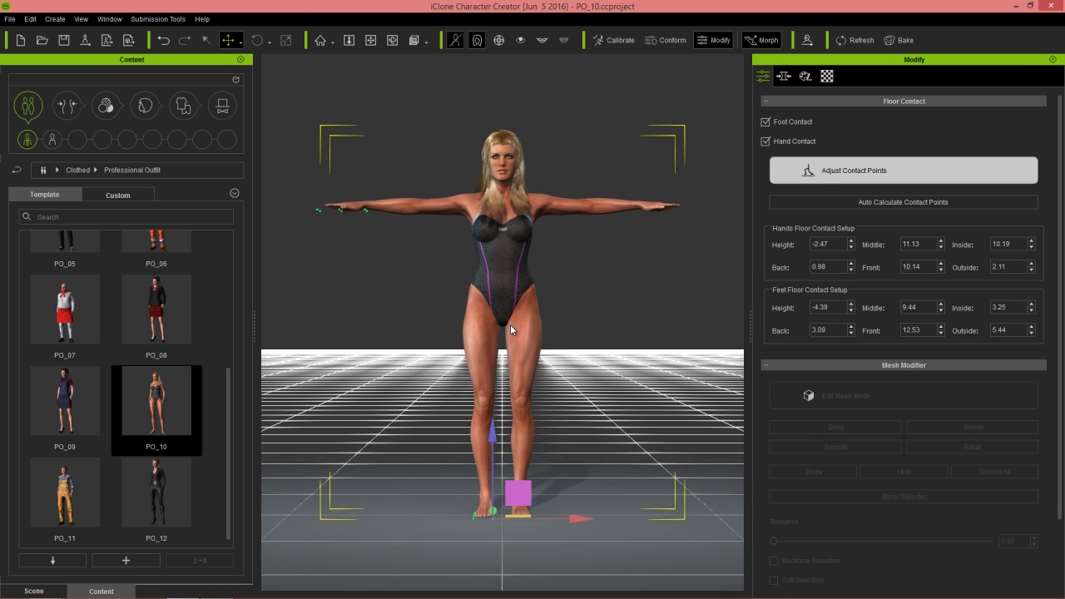
pyautogui.press('t')
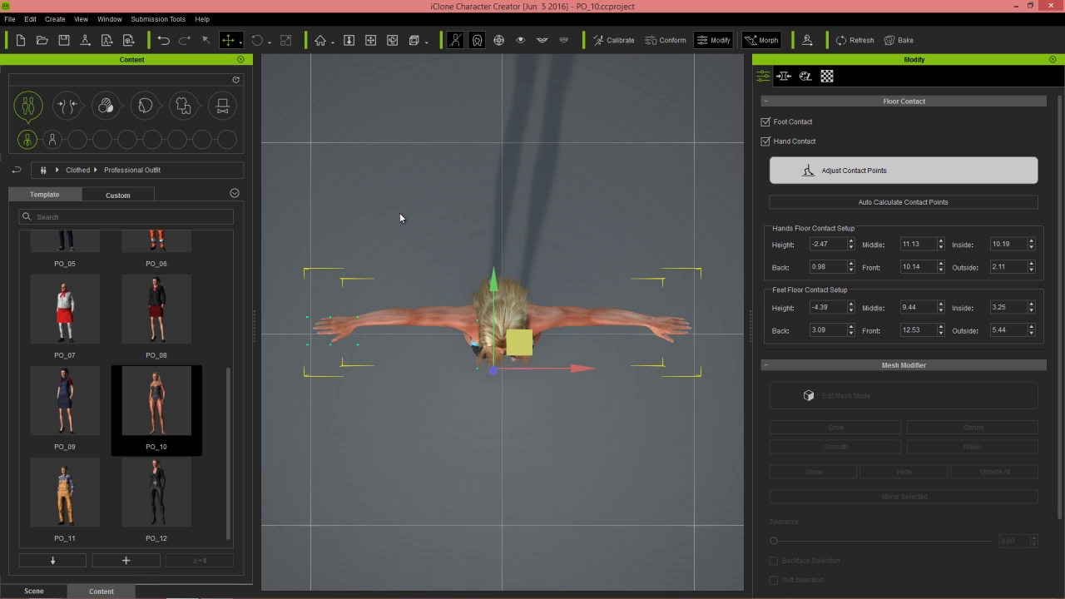
pyautogui.moveTo(393, 346); pyautogui.dragTo(492, 340, button='middle')
pyautogui.moveTo(492, 339); pyautogui.dragTo(455, 188, button='right')
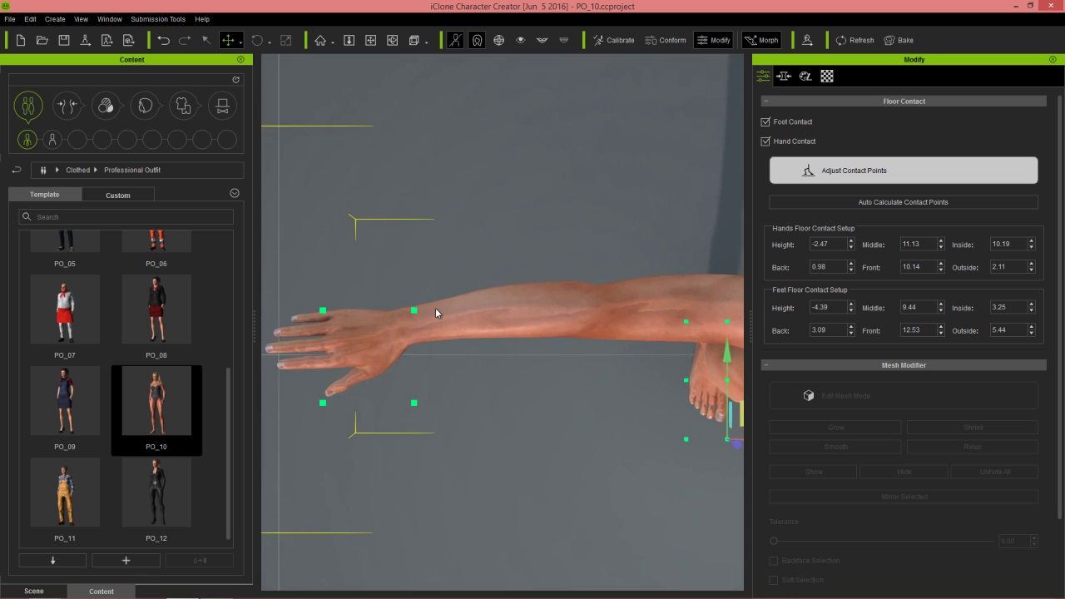
pyautogui.moveTo(435, 311); pyautogui.dragTo(555, 319, button='middle')
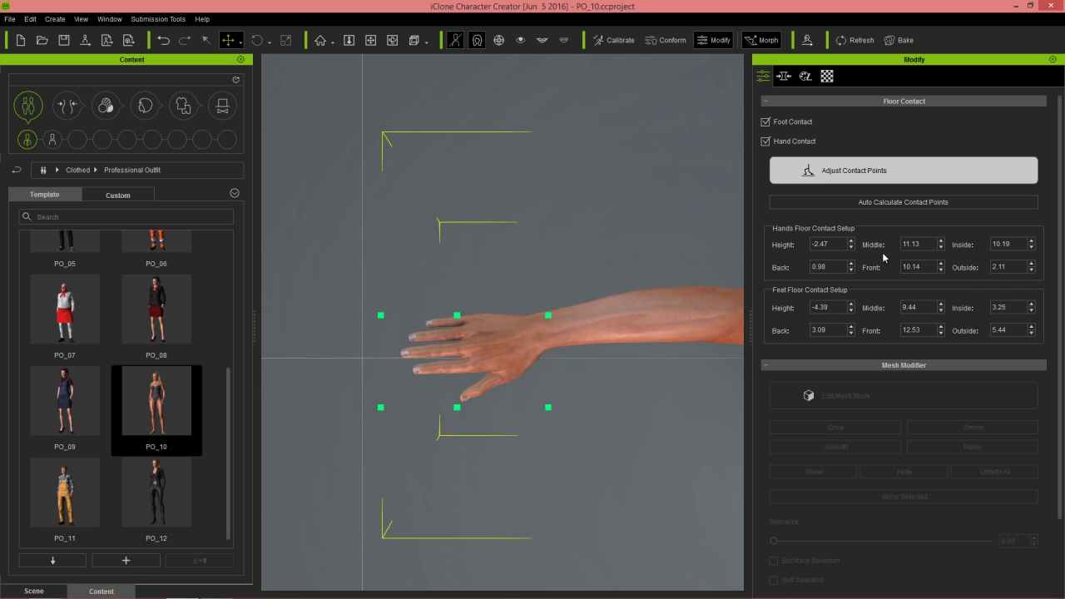
pyautogui.click(942, 242)
pyautogui.click(942, 248)
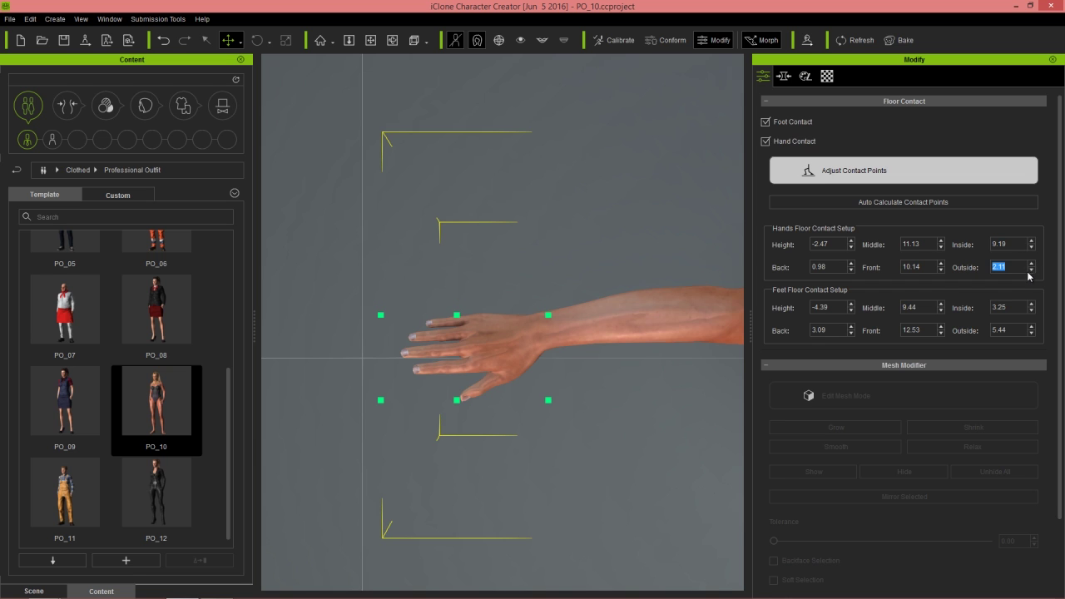
pyautogui.click(941, 270)
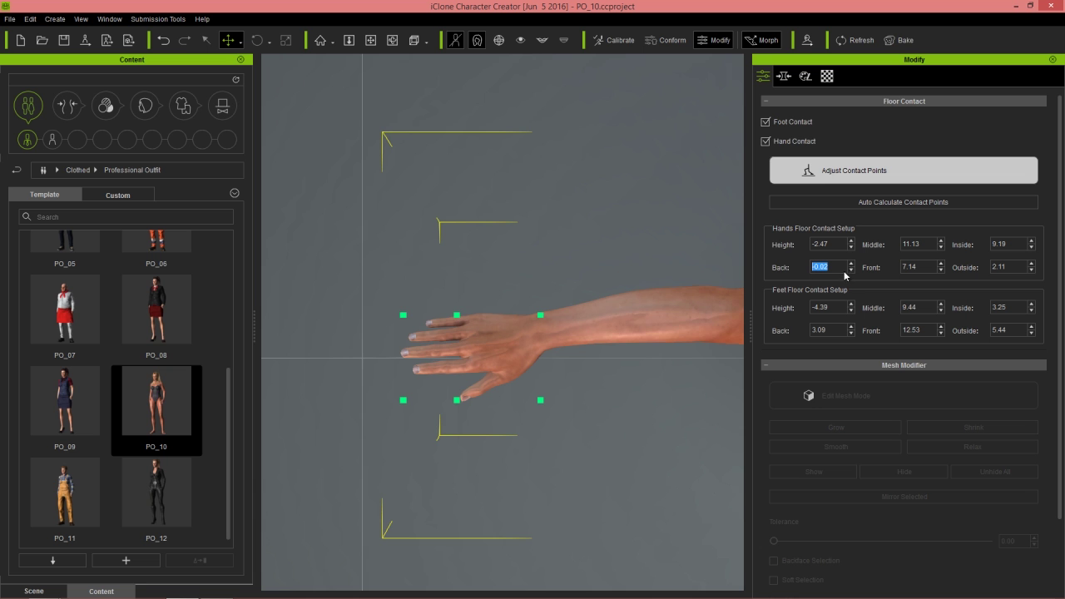
pyautogui.click(862, 175)
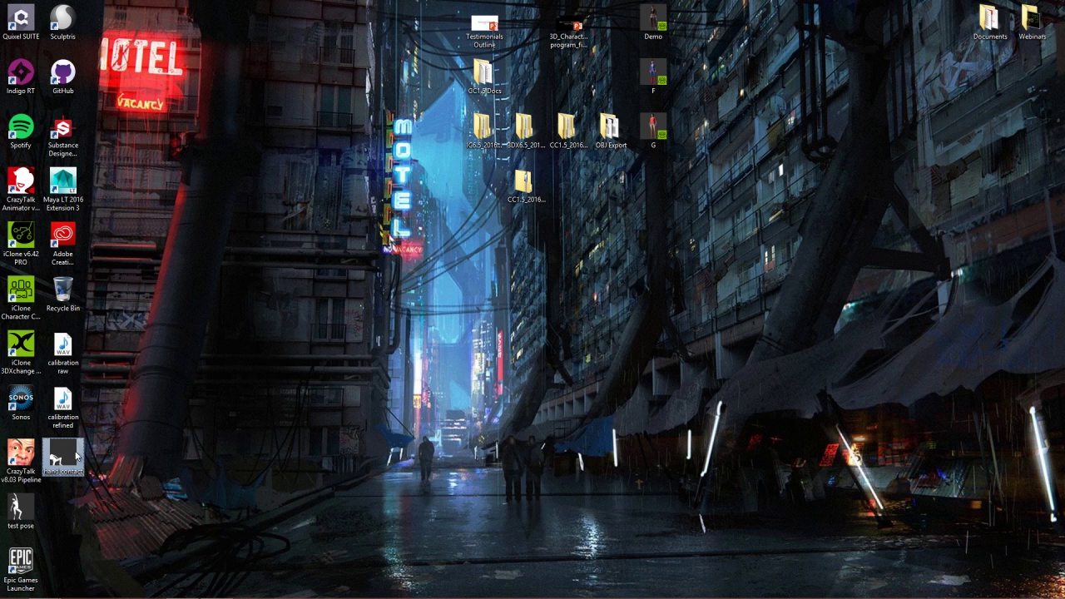
# - Reapply the "hand contact" pose file from the desktop to the character and view the planted hand
pyautogui.moveTo(75, 456); pyautogui.dragTo(422, 376)
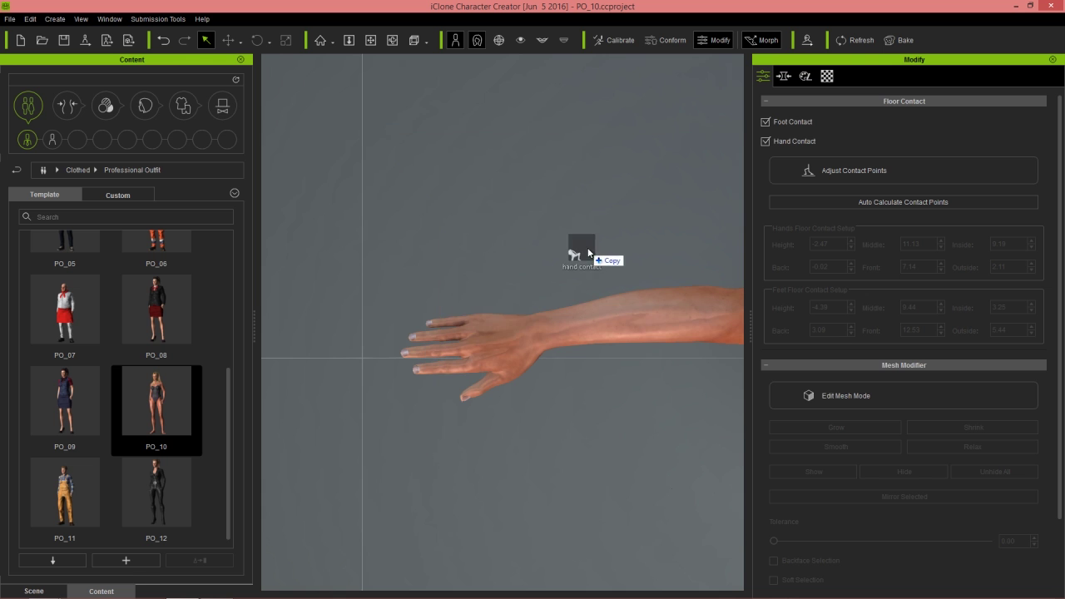
pyautogui.moveTo(582, 245); pyautogui.dragTo(628, 329)
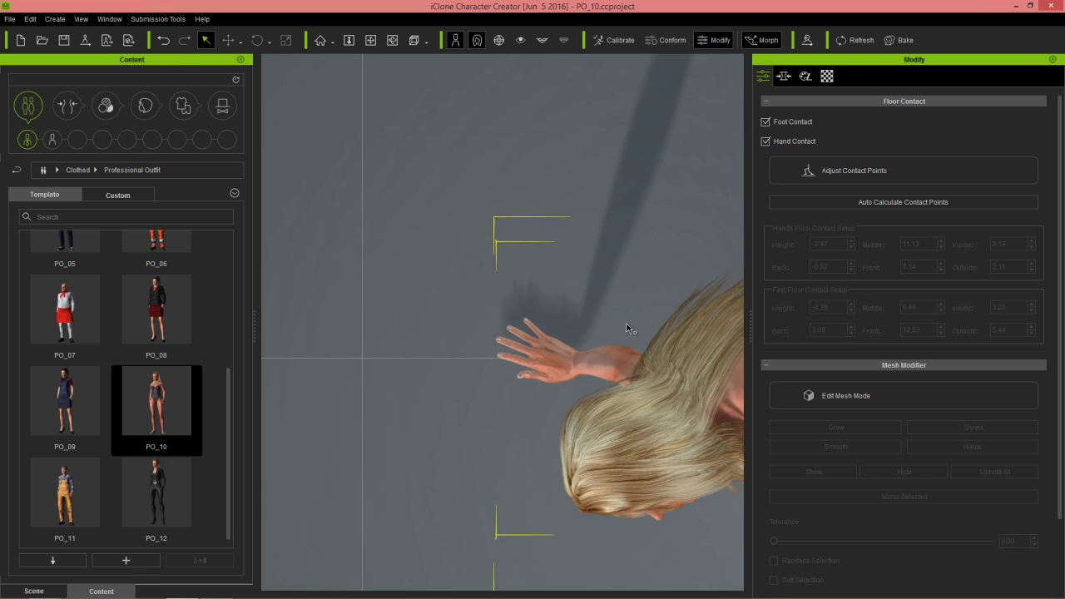
pyautogui.moveTo(670, 435); pyautogui.dragTo(353, 150, button='right')
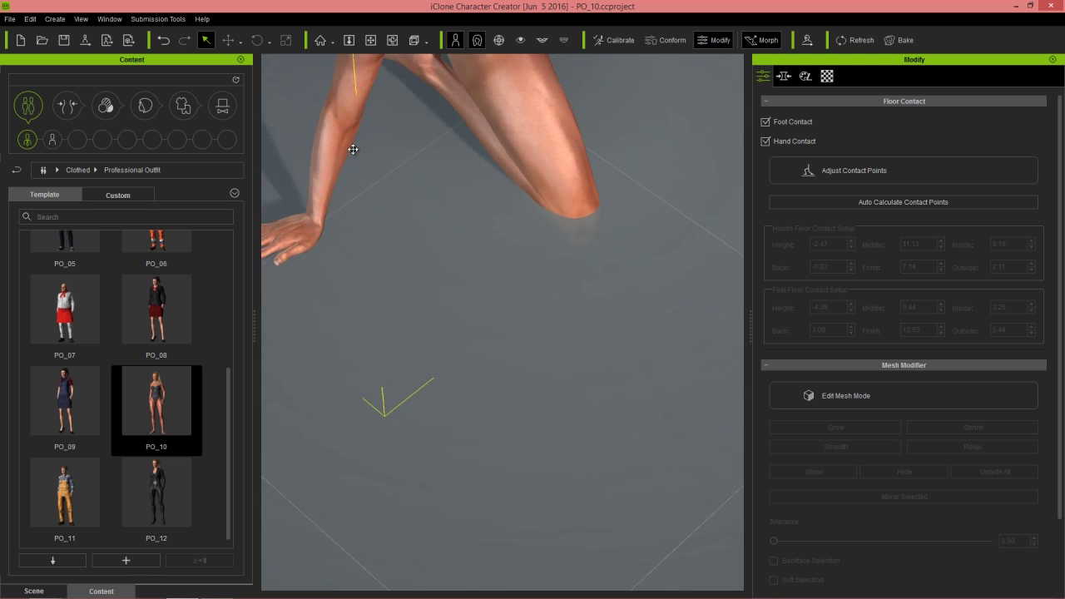
# - Examine from the side, at floor level, how the supporting hand of the posed character rests on the floor
pyautogui.moveTo(353, 150); pyautogui.dragTo(599, 338, button='middle')
pyautogui.moveTo(599, 338); pyautogui.dragTo(473, 201, button='right')
pyautogui.moveTo(505, 247); pyautogui.dragTo(536, 263, button='middle')
pyautogui.scroll(5, 495, 199)
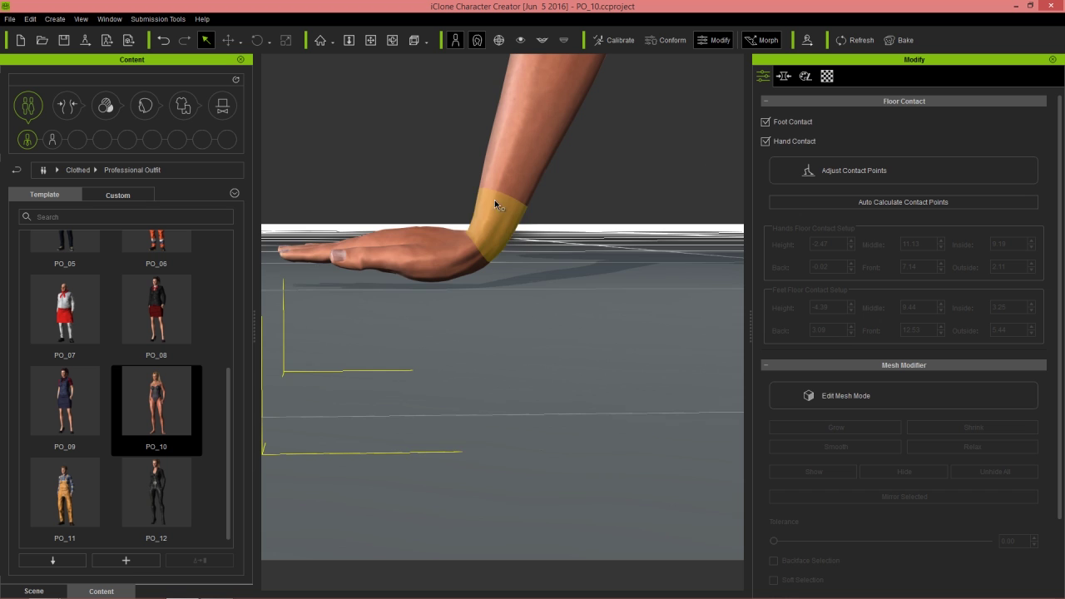
pyautogui.moveTo(495, 200); pyautogui.dragTo(561, 233, button='middle')
pyautogui.scroll(4, 546, 227)
pyautogui.scroll(-3, 561, 233)
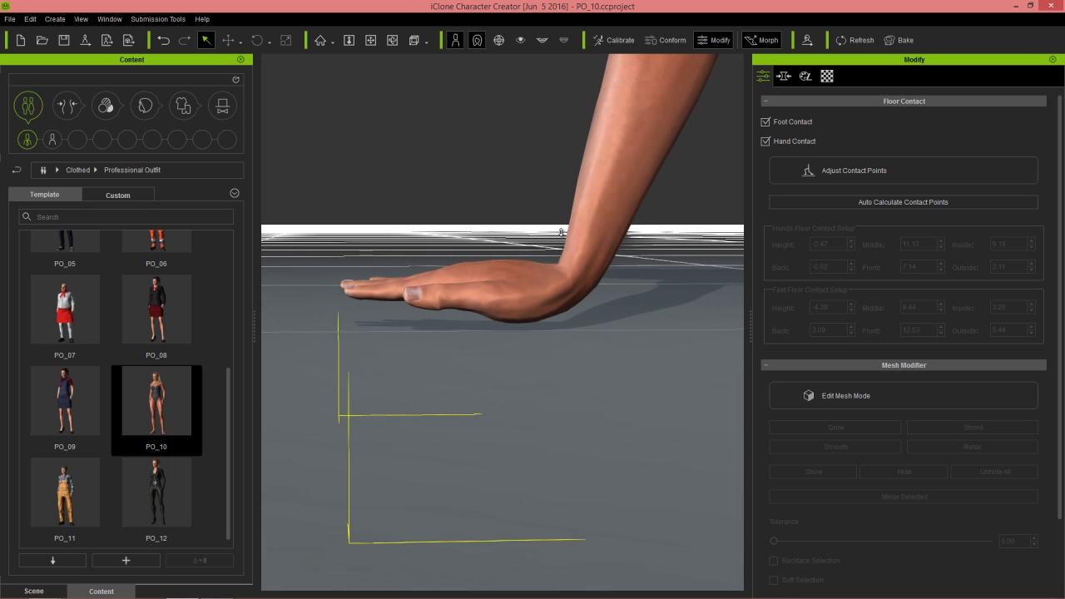
pyautogui.scroll(-5, 568, 159)
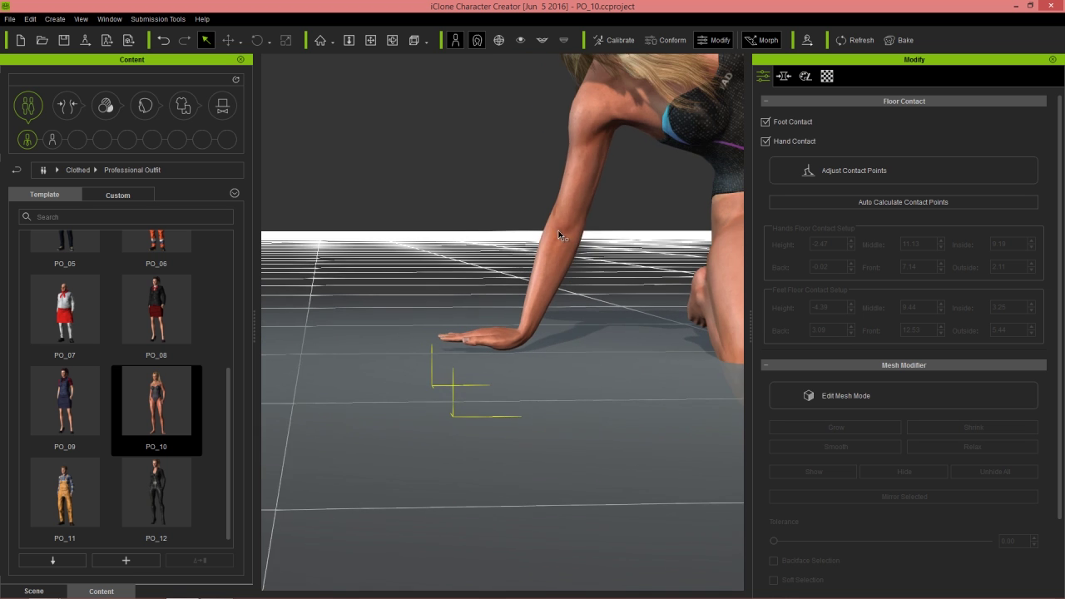
pyautogui.moveTo(556, 181); pyautogui.dragTo(535, 238, button='middle')
# - Open pose editing and lower the character's chest slightly towards the supporting hand
pyautogui.press('n')
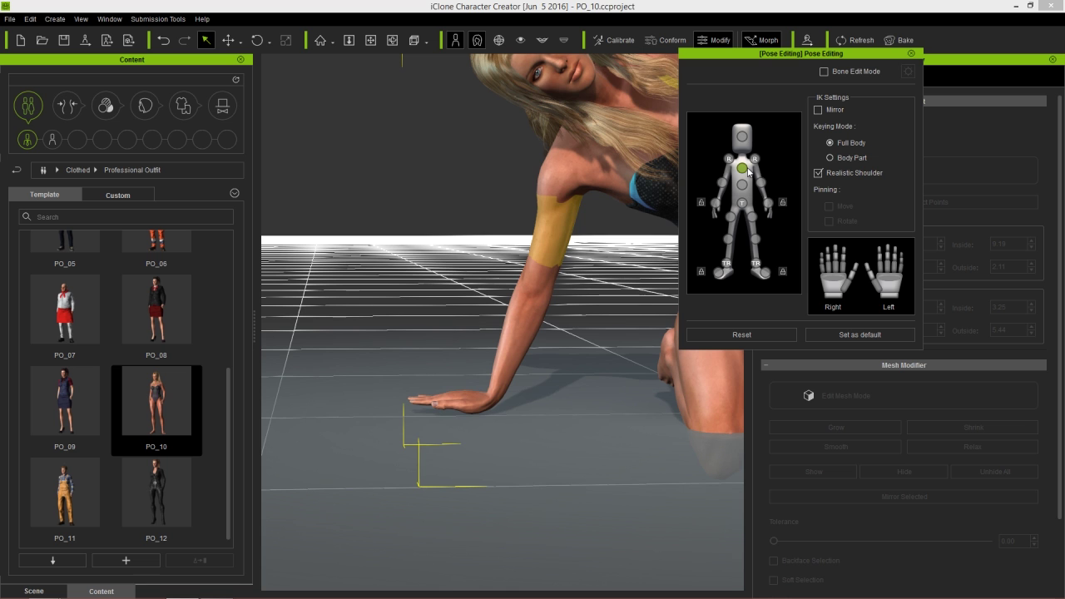
pyautogui.click(747, 173)
pyautogui.moveTo(635, 89); pyautogui.dragTo(628, 101)
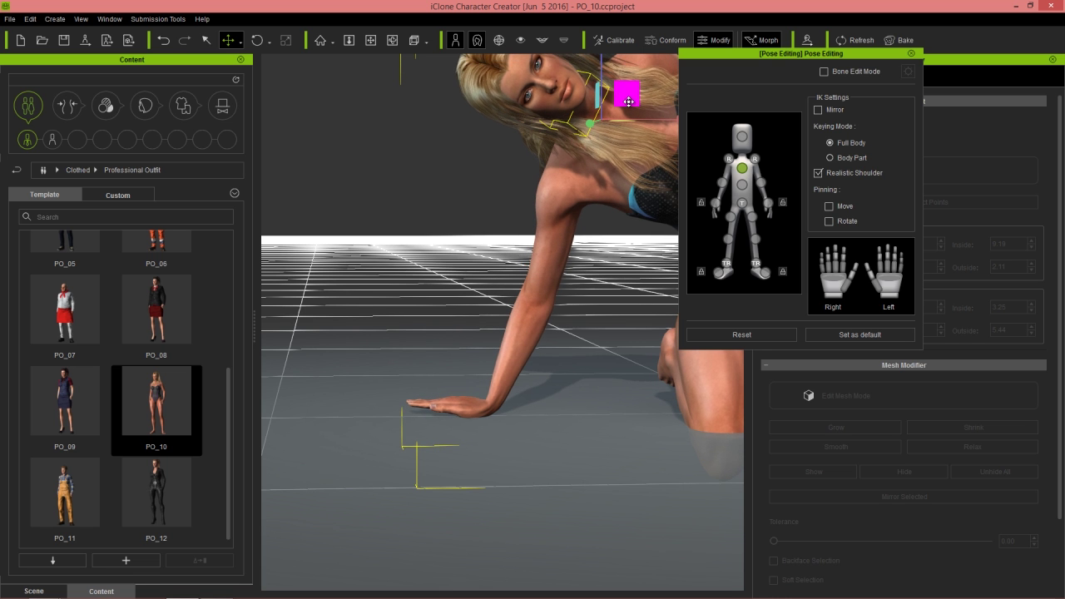
# - Bend the right hand's fingers down so their tips reach the floor
pyautogui.scroll(8, 512, 313)
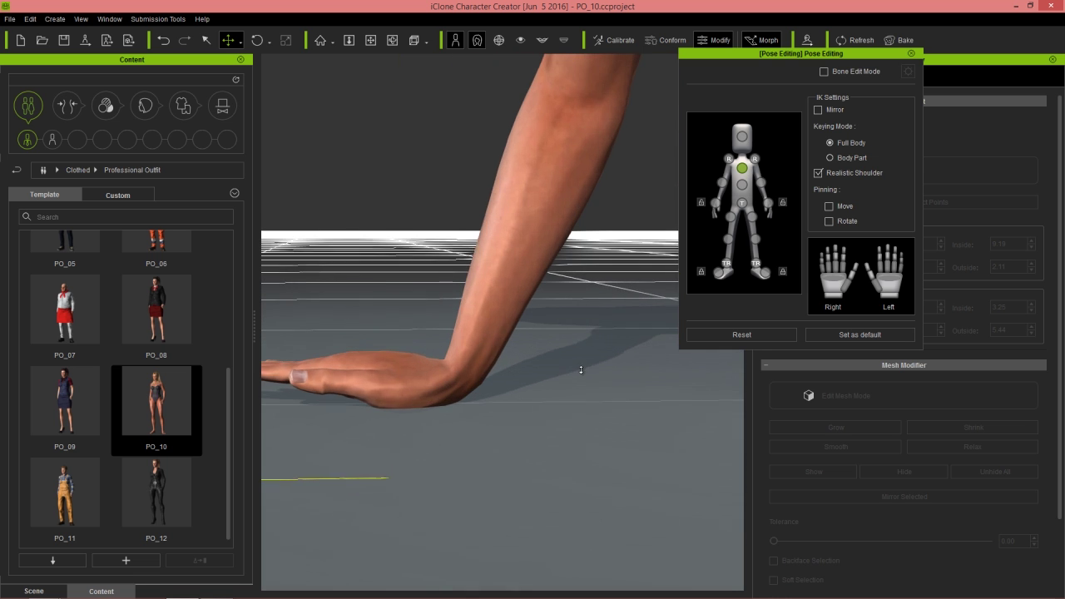
pyautogui.moveTo(500, 340); pyautogui.dragTo(574, 326, button='middle')
pyautogui.moveTo(574, 327); pyautogui.dragTo(559, 327, button='right')
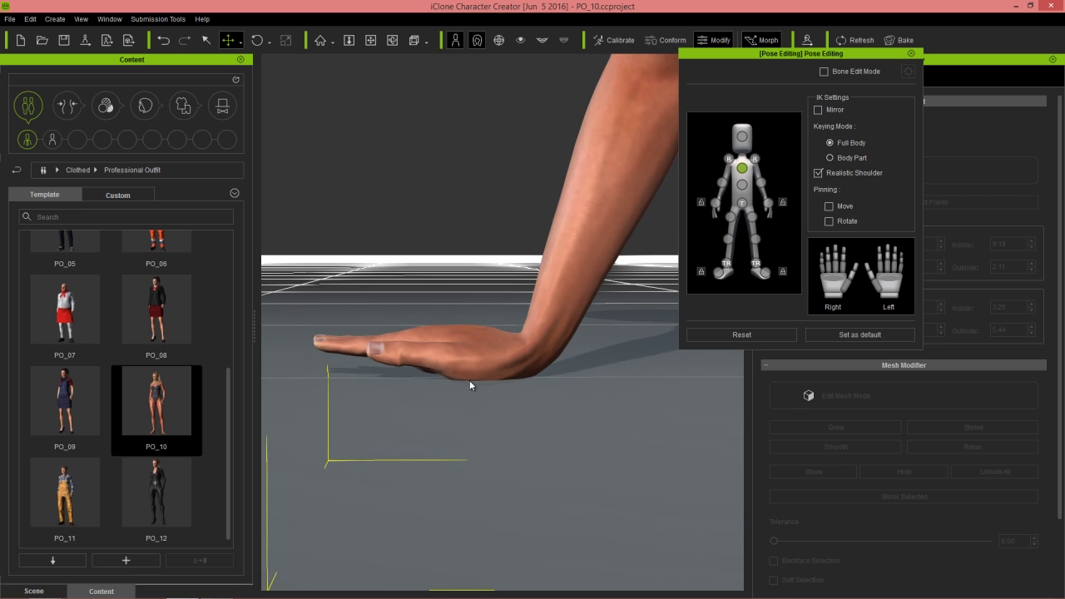
pyautogui.moveTo(477, 372); pyautogui.dragTo(498, 353, button='middle')
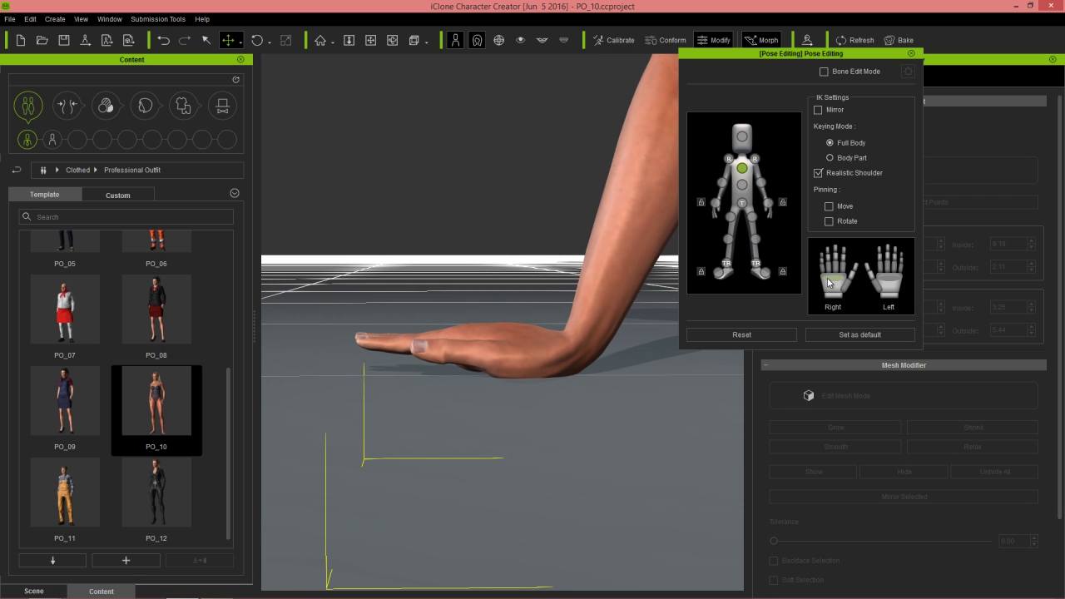
pyautogui.moveTo(829, 283); pyautogui.dragTo(831, 292)
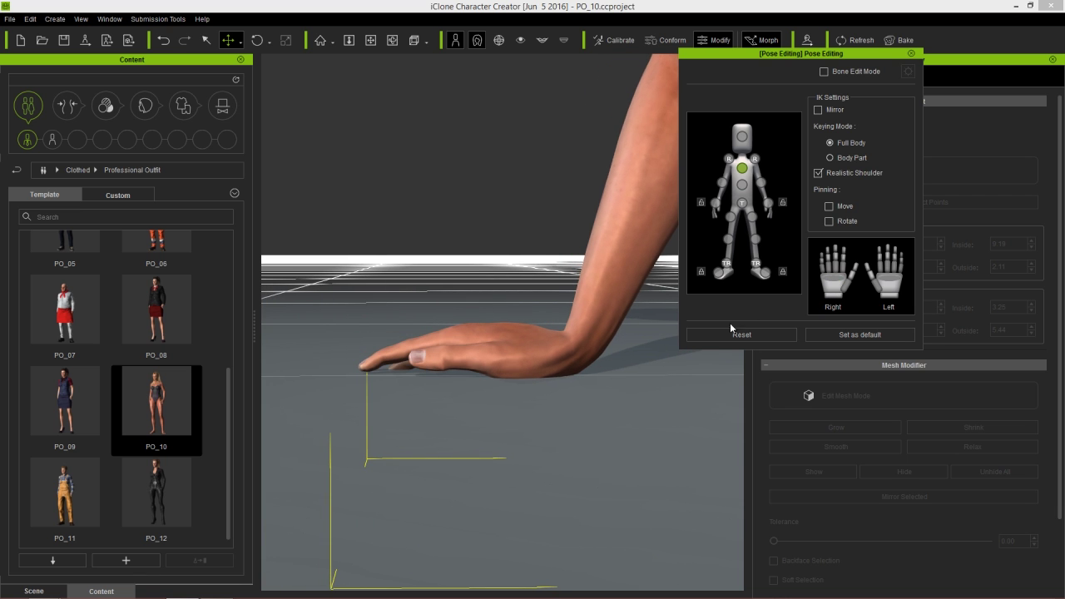
# - Shift the character's chest slightly further down over the supporting hand, and close pose editing
pyautogui.scroll(-5, 592, 365)
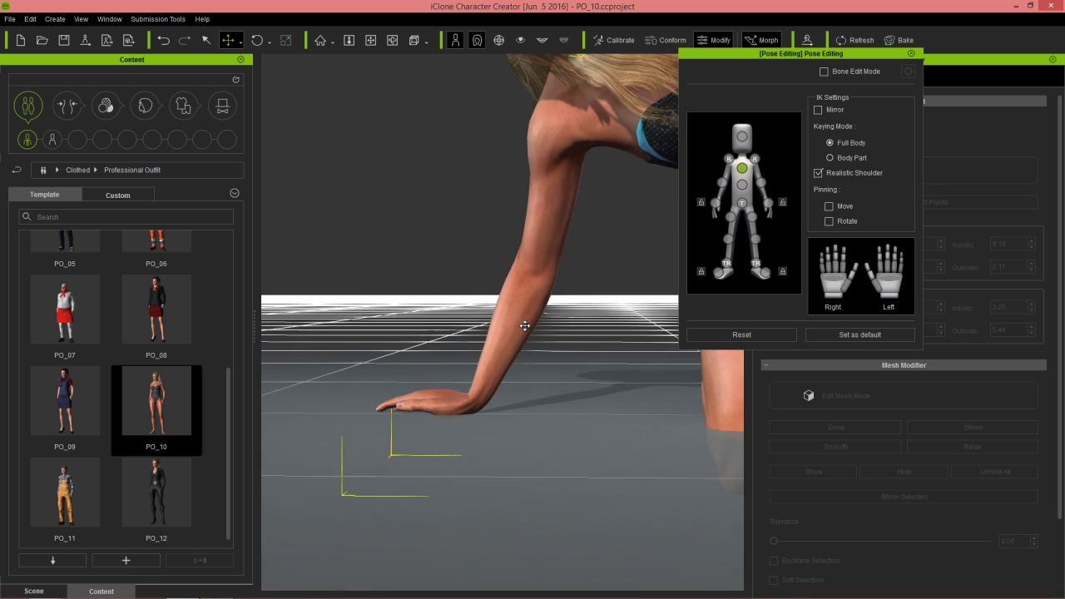
pyautogui.moveTo(525, 325); pyautogui.dragTo(517, 353, button='middle')
pyautogui.scroll(-2, 524, 360)
pyautogui.moveTo(540, 281); pyautogui.dragTo(509, 324, button='middle')
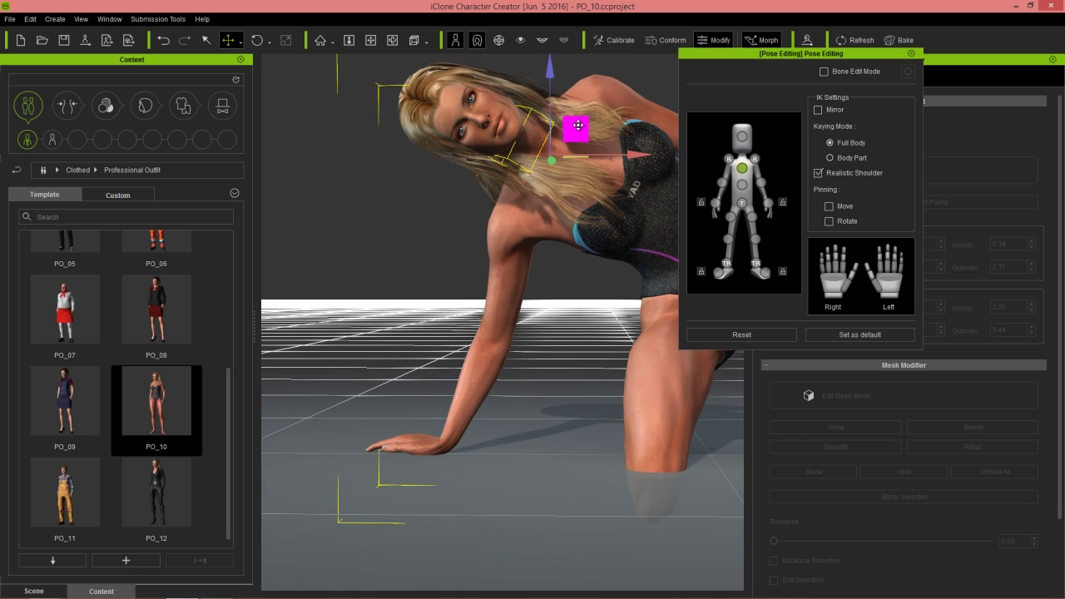
pyautogui.moveTo(578, 125)
pyautogui.mouseDown()
pyautogui.moveTo(563, 157)
pyautogui.moveTo(571, 128)
pyautogui.mouseUp()
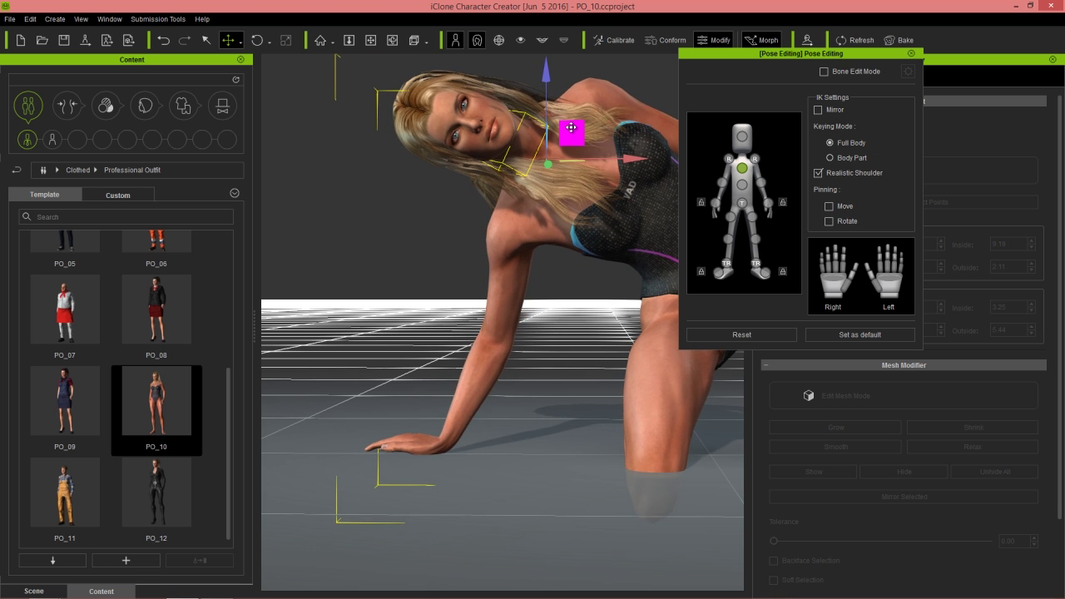
pyautogui.click(912, 53)
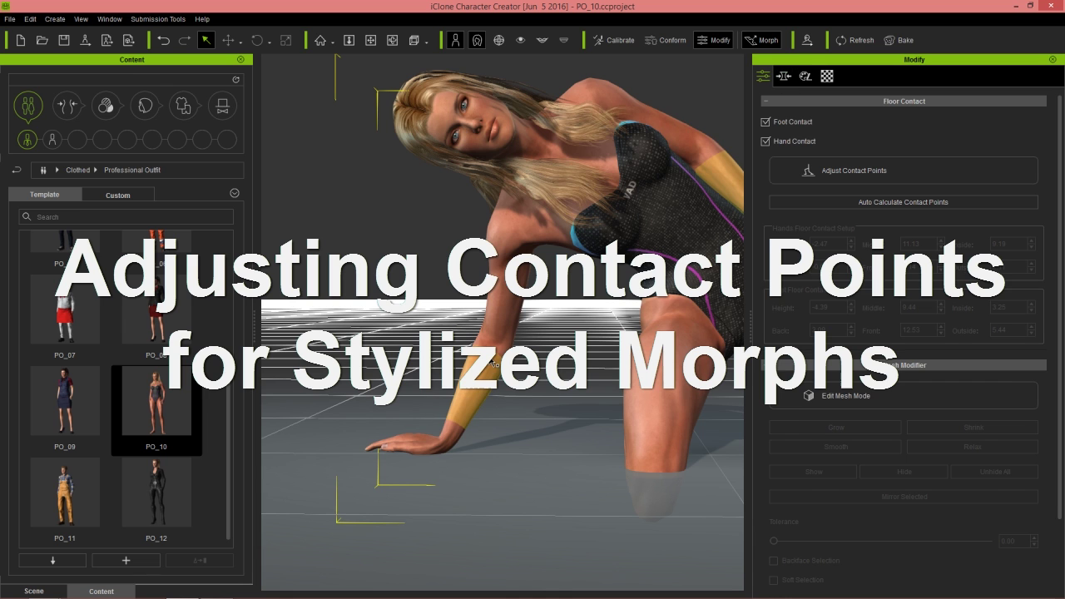
# - Apply the Bunny body morph to the character at full strength and check the supporting hand at floor level
pyautogui.click(786, 76)
pyautogui.click(813, 145)
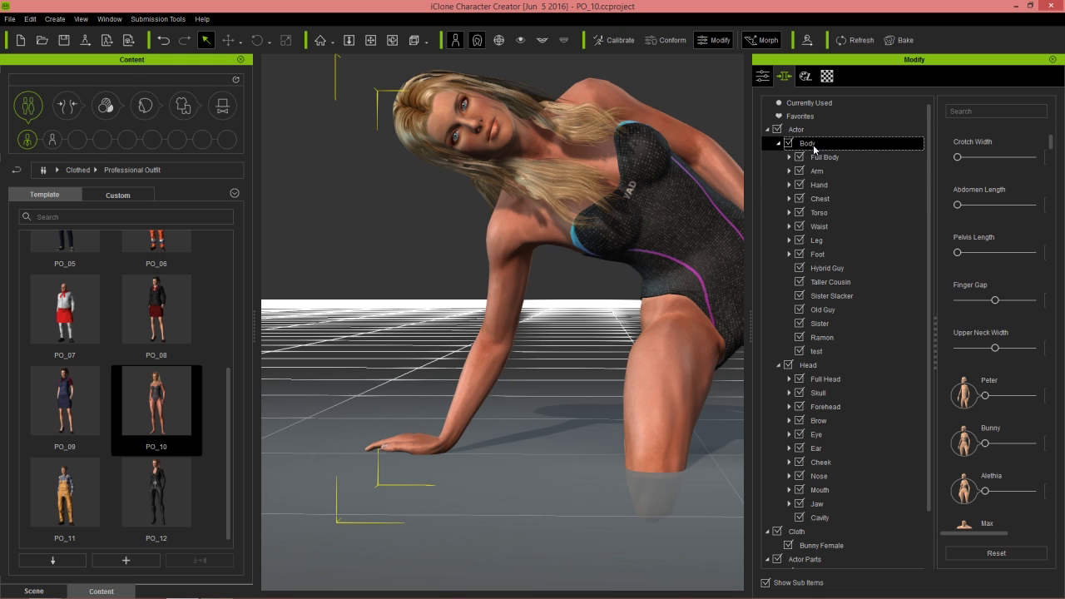
pyautogui.moveTo(1052, 144)
pyautogui.mouseDown()
pyautogui.moveTo(1050, 164)
pyautogui.moveTo(1052, 154)
pyautogui.mouseUp()
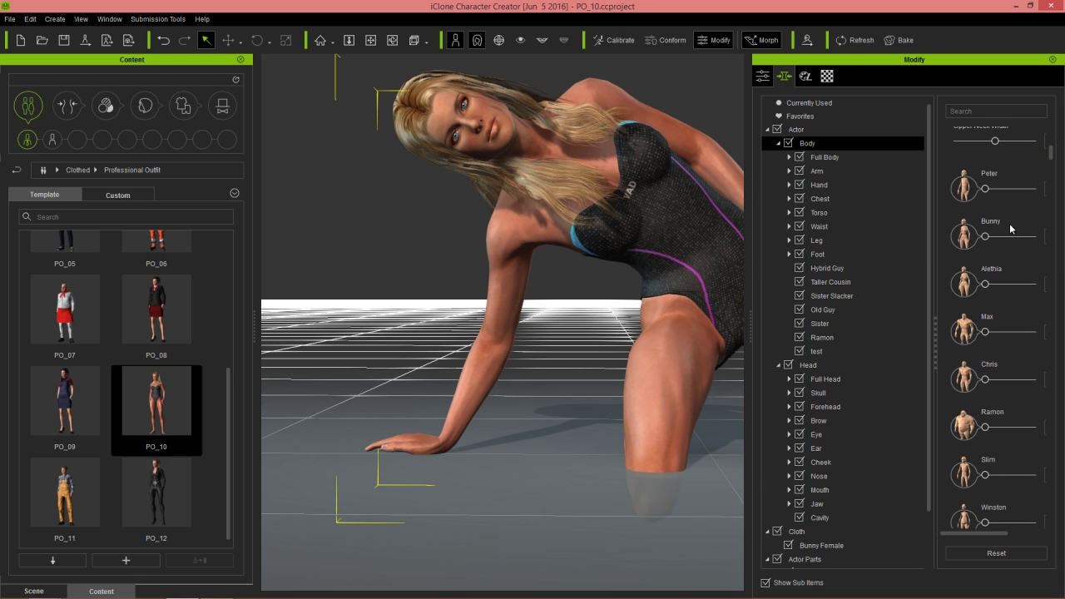
pyautogui.moveTo(987, 236); pyautogui.dragTo(1062, 249)
pyautogui.moveTo(481, 404); pyautogui.dragTo(551, 385, button='right')
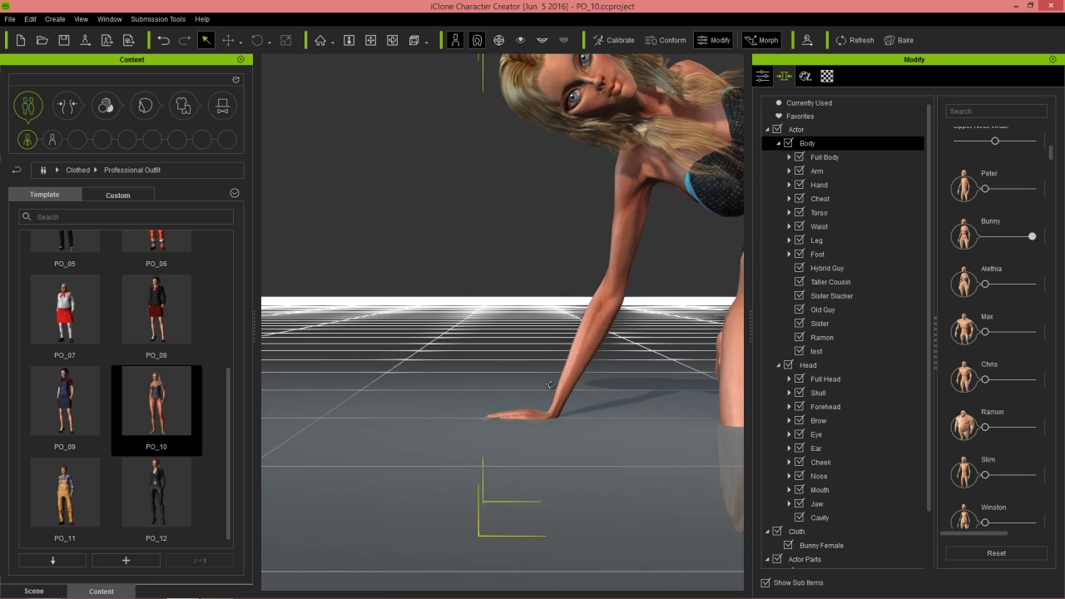
pyautogui.scroll(6, 615, 389)
pyautogui.moveTo(618, 387); pyautogui.dragTo(577, 348, button='middle')
pyautogui.moveTo(578, 350); pyautogui.dragTo(589, 343, button='right')
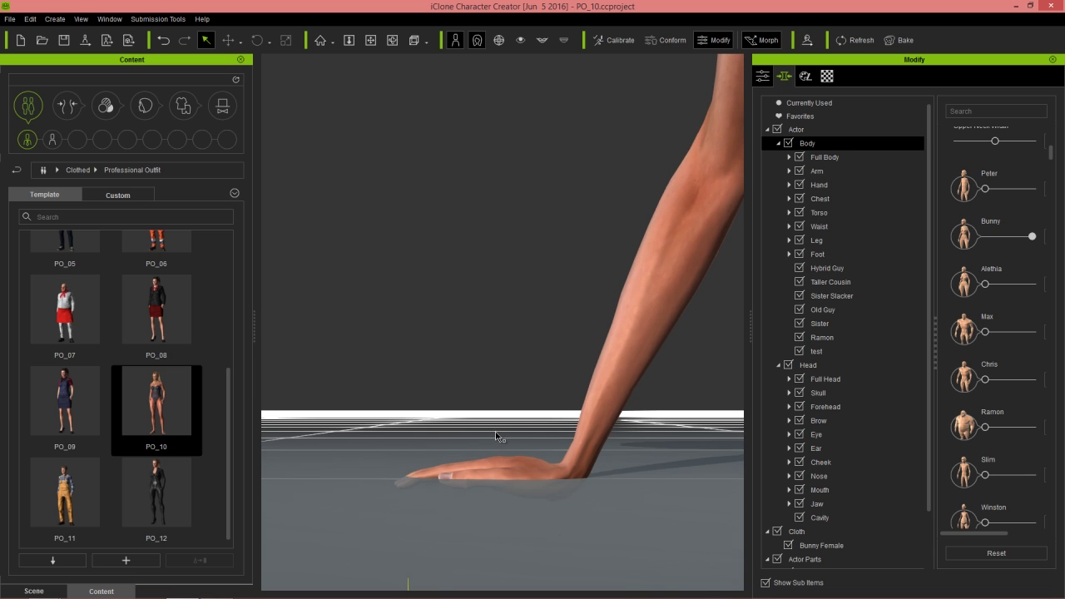
# - Start adjusting the floor contact points and accept the temporary T-pose reset, with the hand in close side view
pyautogui.click(762, 76)
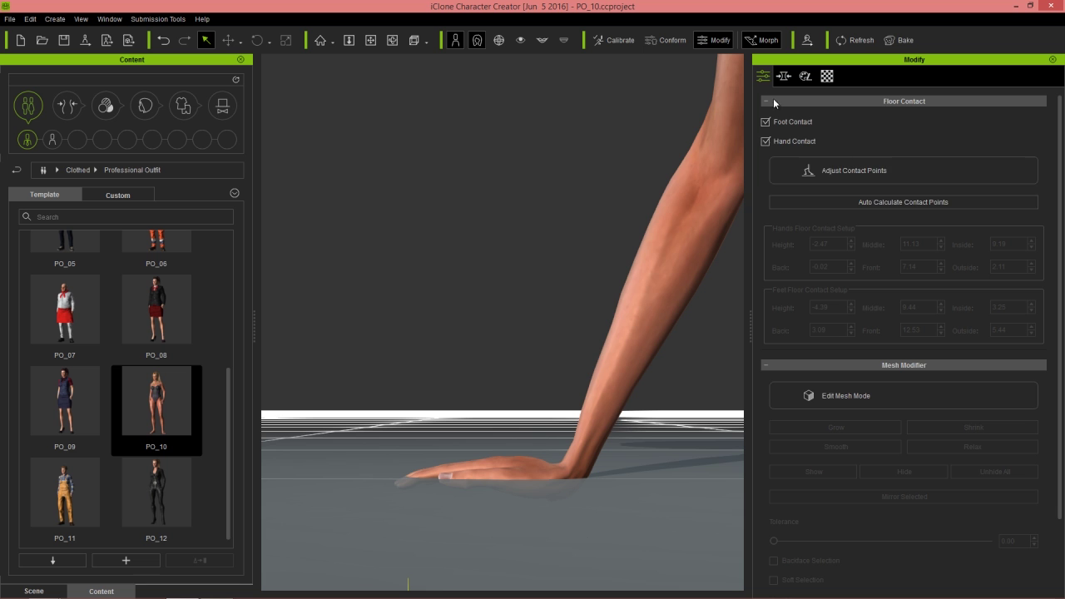
pyautogui.click(908, 173)
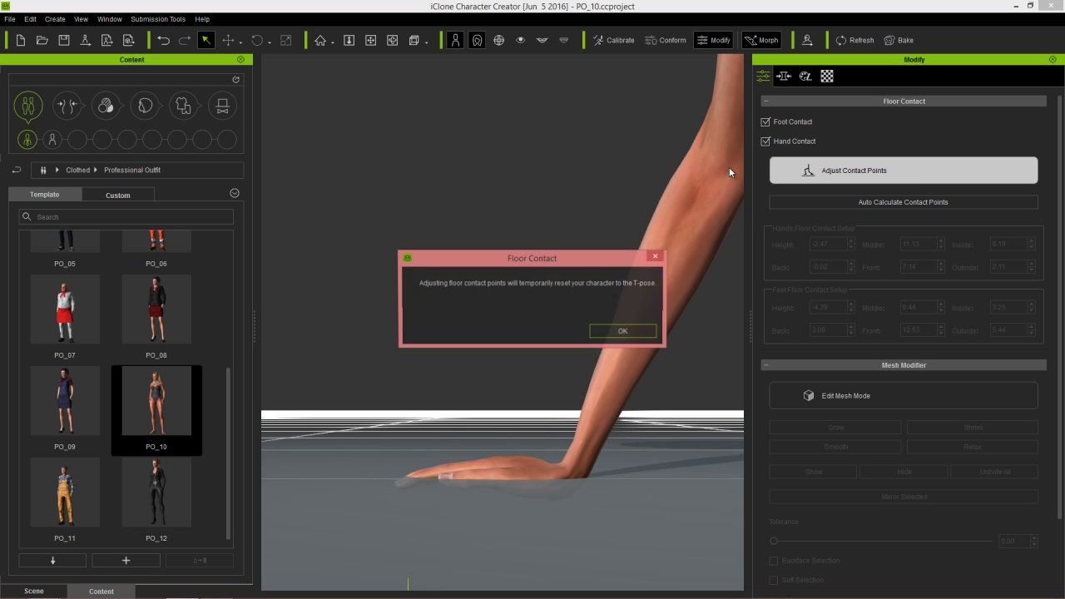
pyautogui.click(635, 332)
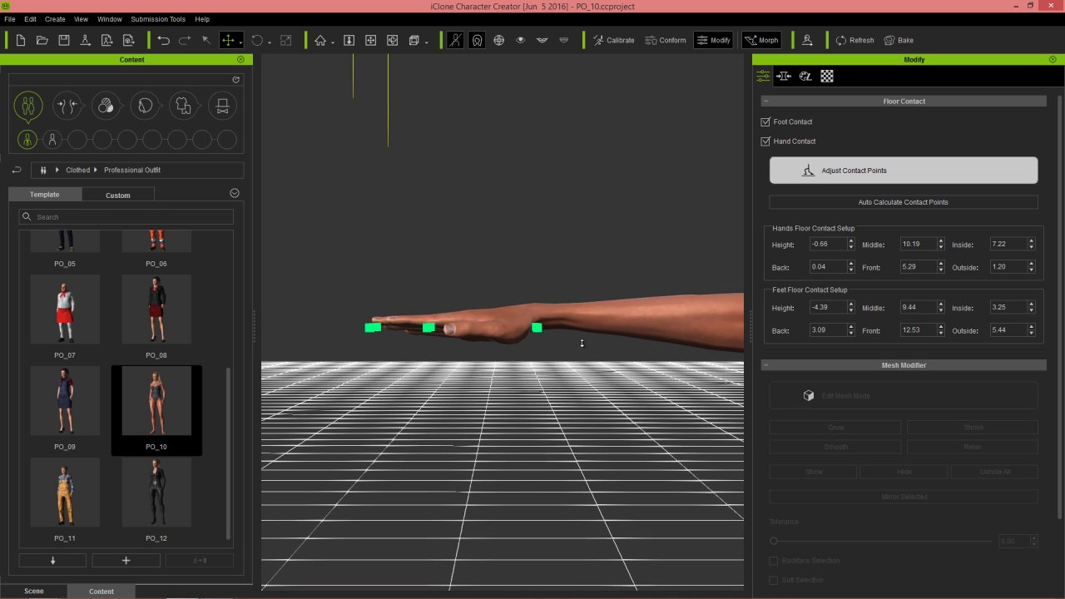
pyautogui.moveTo(582, 343); pyautogui.dragTo(581, 323, button='right')
pyautogui.moveTo(590, 362); pyautogui.dragTo(655, 338, button='middle')
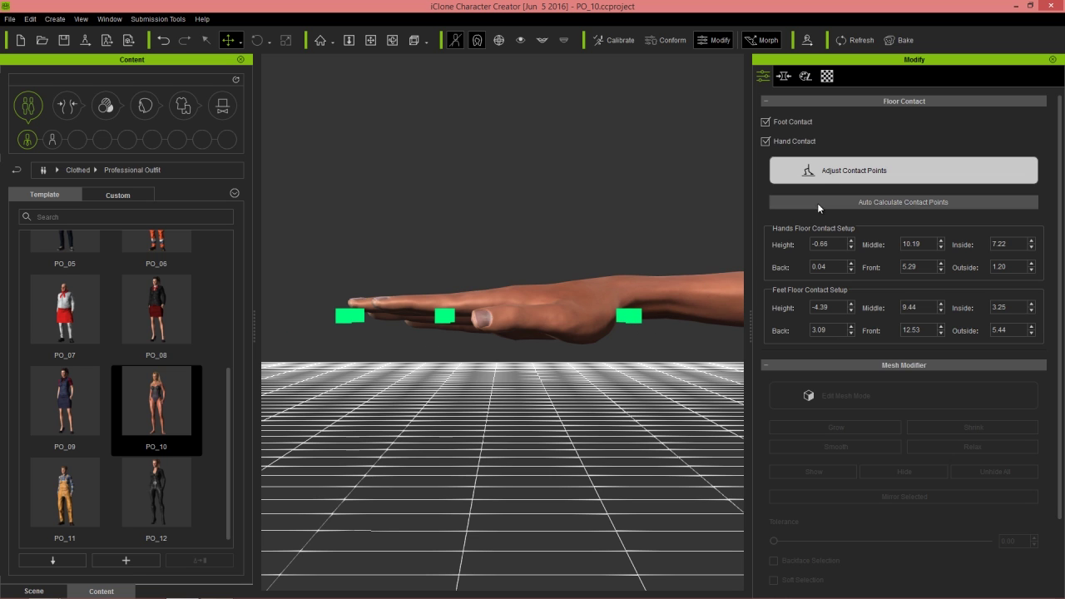
# - Set the hands' floor contact Height to -2.20 and finish adjusting the contact points
pyautogui.click(852, 248)
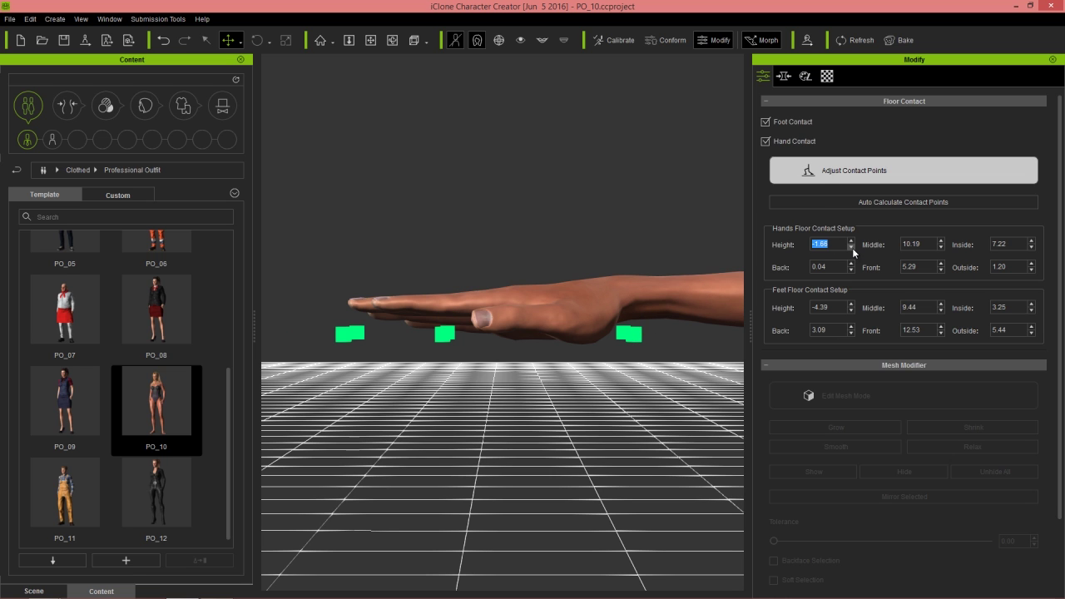
pyautogui.click(853, 248)
pyautogui.moveTo(676, 370); pyautogui.dragTo(655, 353, button='right')
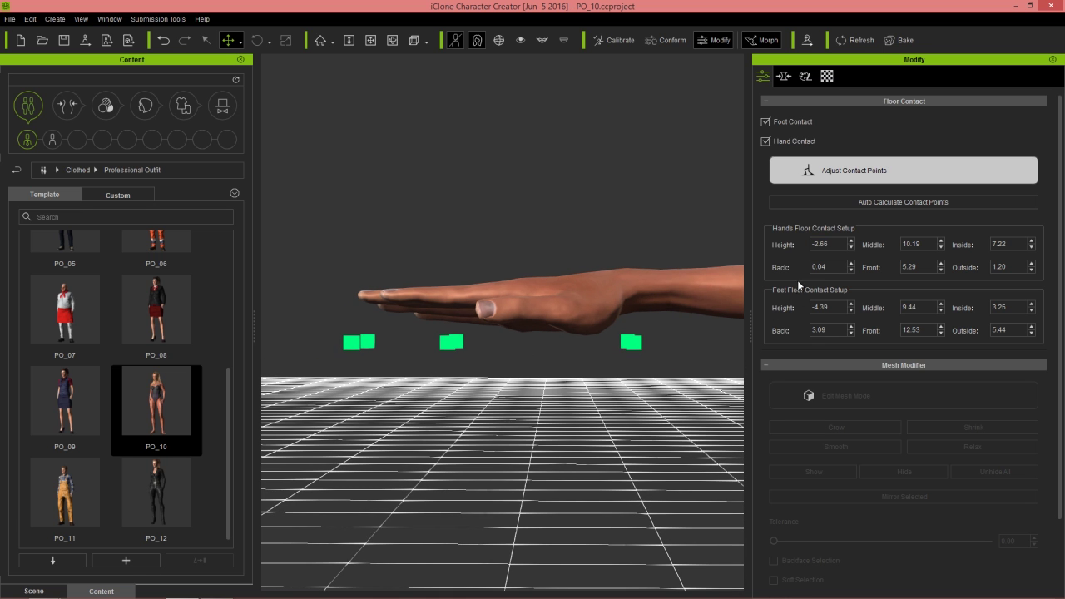
pyautogui.click(852, 248)
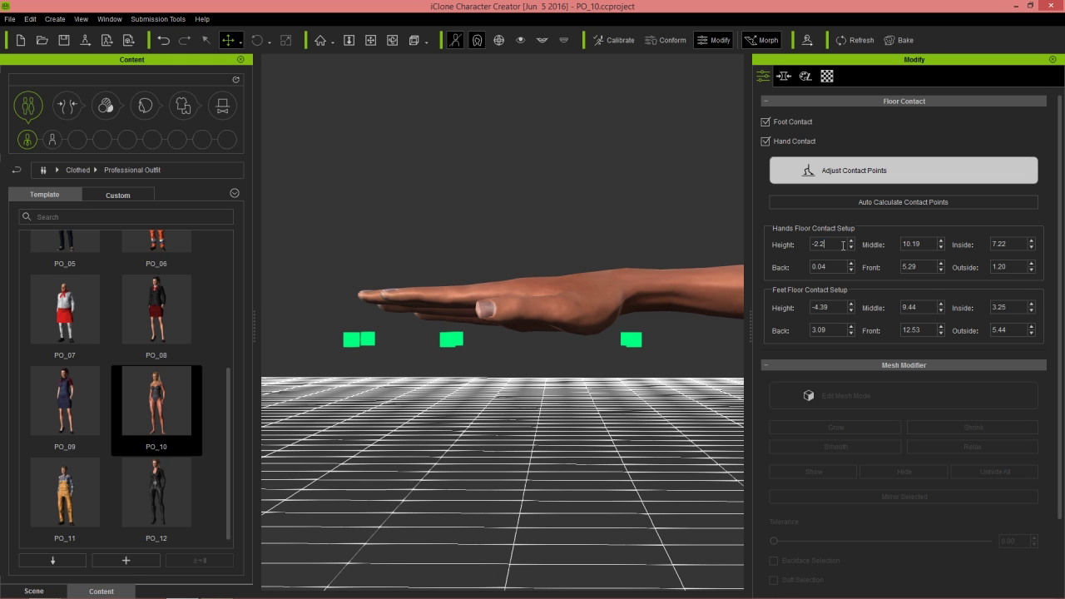
pyautogui.press('Return')
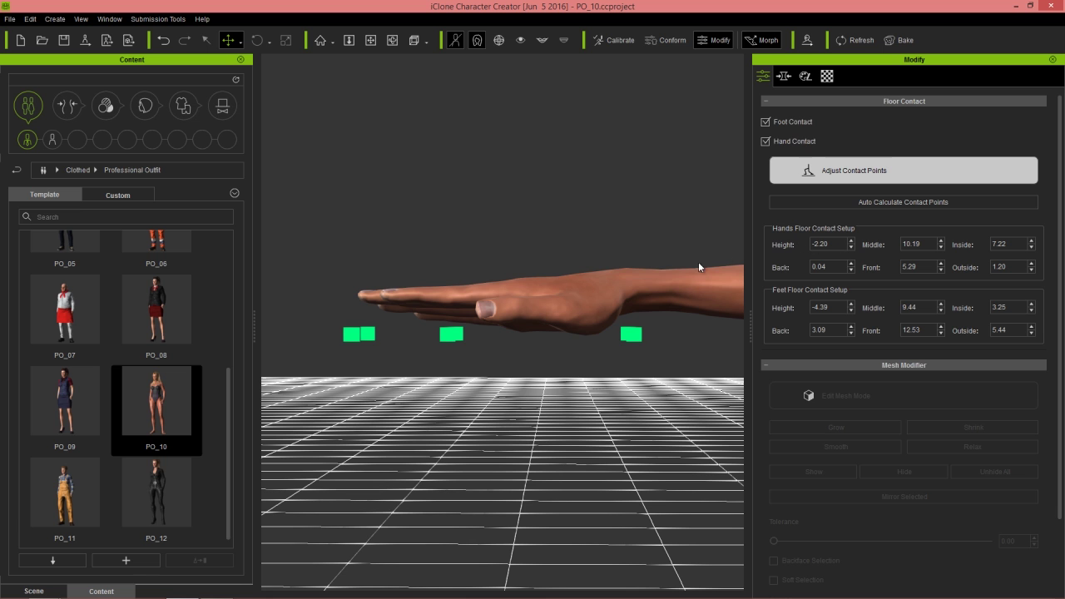
pyautogui.click(876, 171)
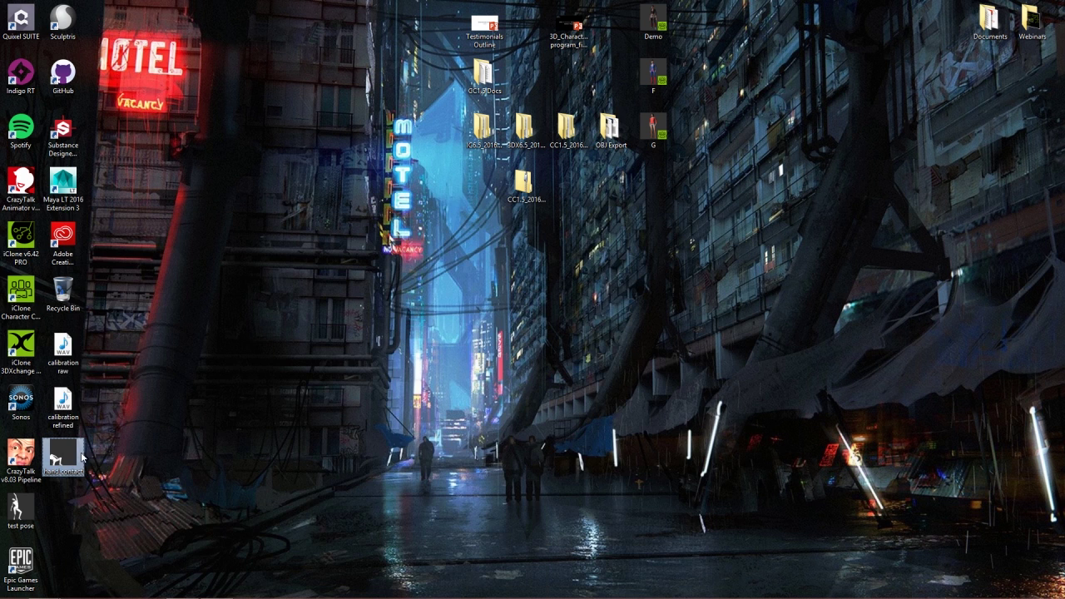
# - Reapply the "hand contact" pose file from the desktop to the morphed character and view its supporting hand
pyautogui.moveTo(83, 458); pyautogui.dragTo(484, 408)
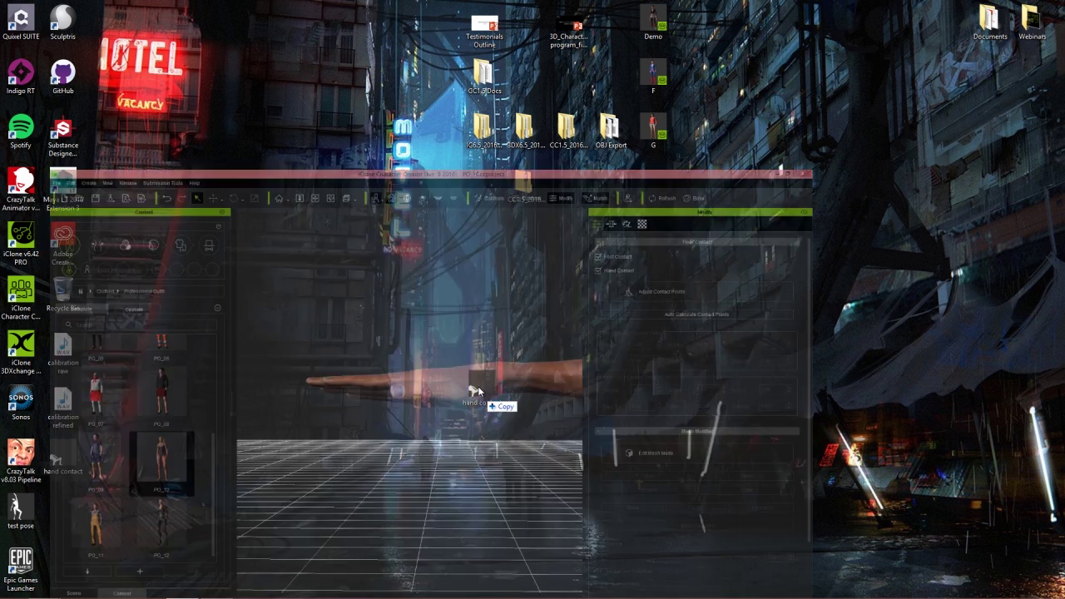
pyautogui.moveTo(484, 408); pyautogui.dragTo(558, 297)
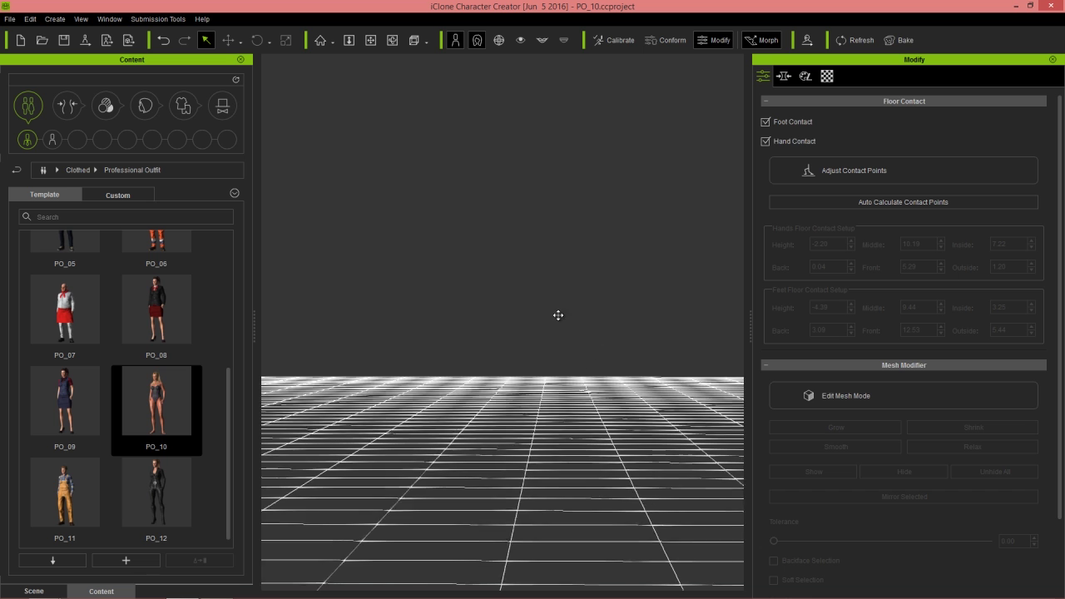
pyautogui.moveTo(612, 358); pyautogui.dragTo(556, 225, button='middle')
pyautogui.scroll(4, 611, 444)
pyautogui.moveTo(632, 444); pyautogui.dragTo(557, 333, button='middle')
pyautogui.scroll(3, 606, 385)
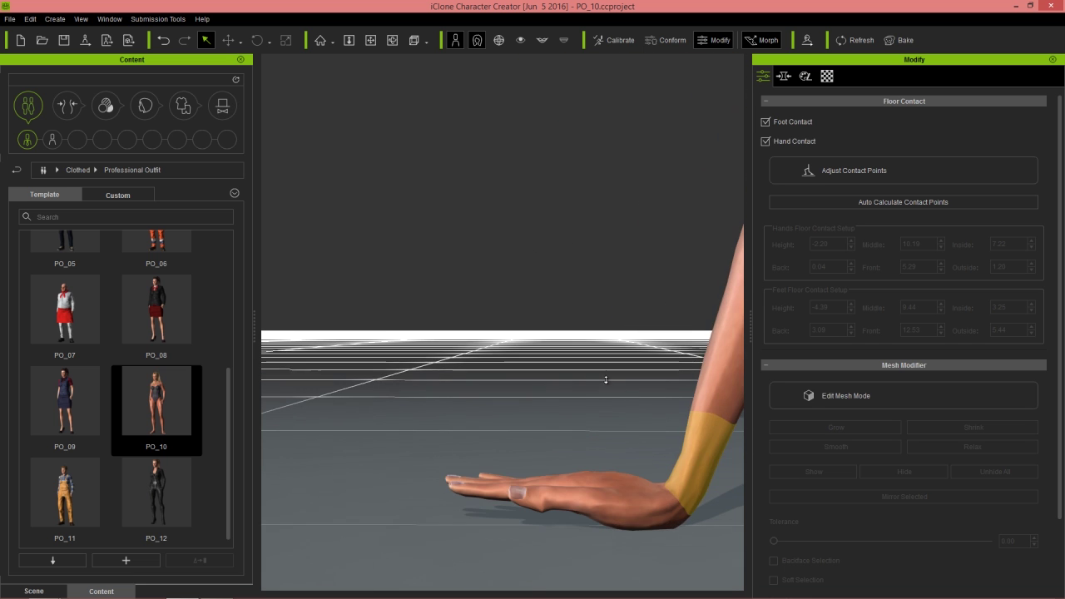
pyautogui.moveTo(611, 395); pyautogui.dragTo(581, 299, button='middle')
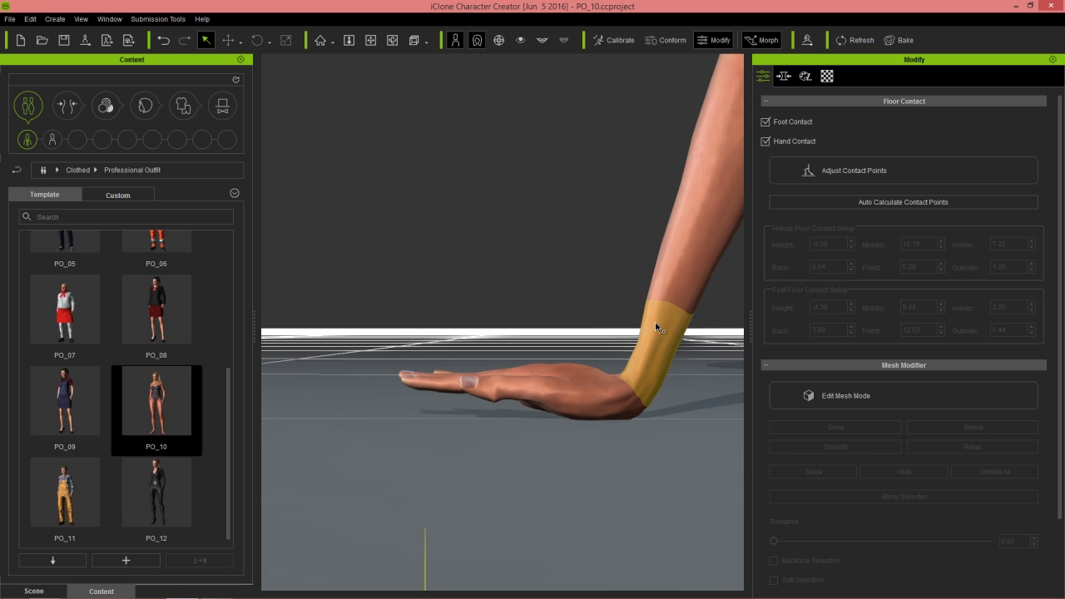
# - Bend the morphed character's right-hand fingers down towards the floor in pose editing, and close it
pyautogui.doubleClick(656, 328)
pyautogui.moveTo(835, 283); pyautogui.dragTo(833, 291)
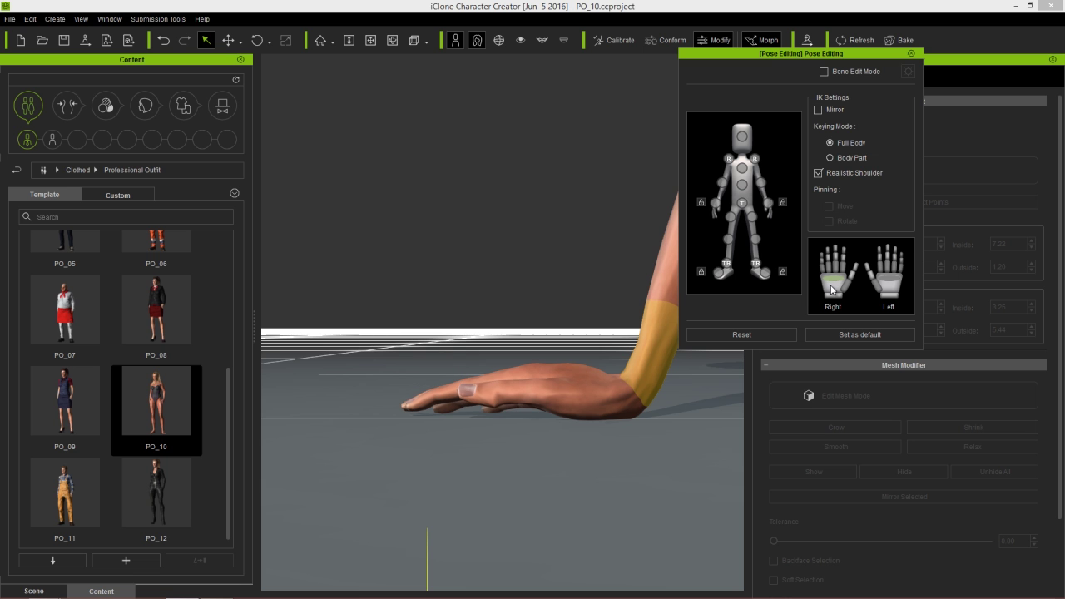
pyautogui.scroll(-3, 573, 329)
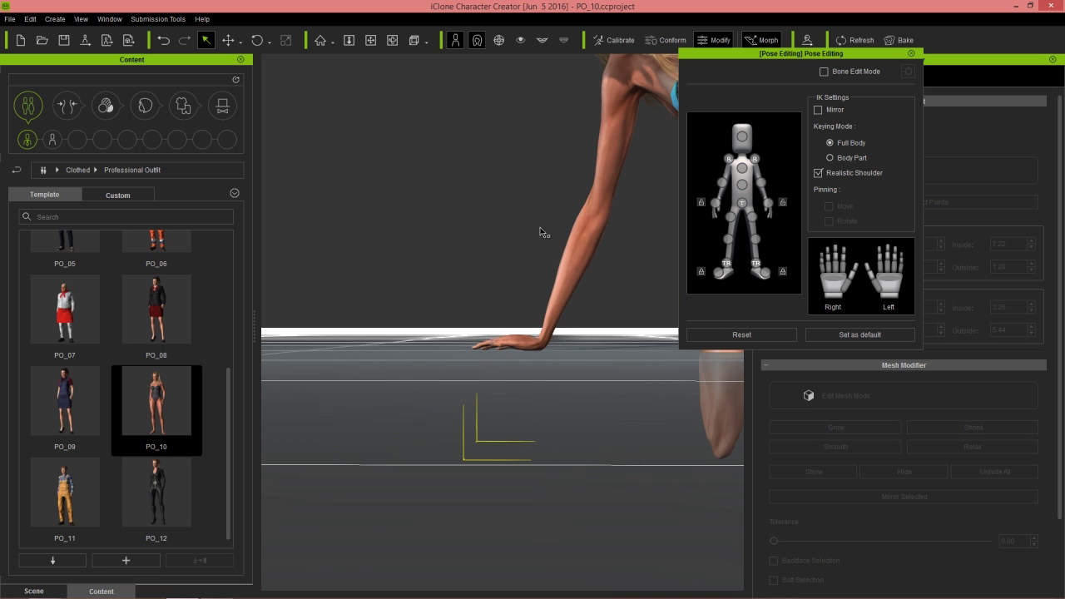
pyautogui.moveTo(540, 233); pyautogui.dragTo(460, 435, button='middle')
pyautogui.click(910, 54)
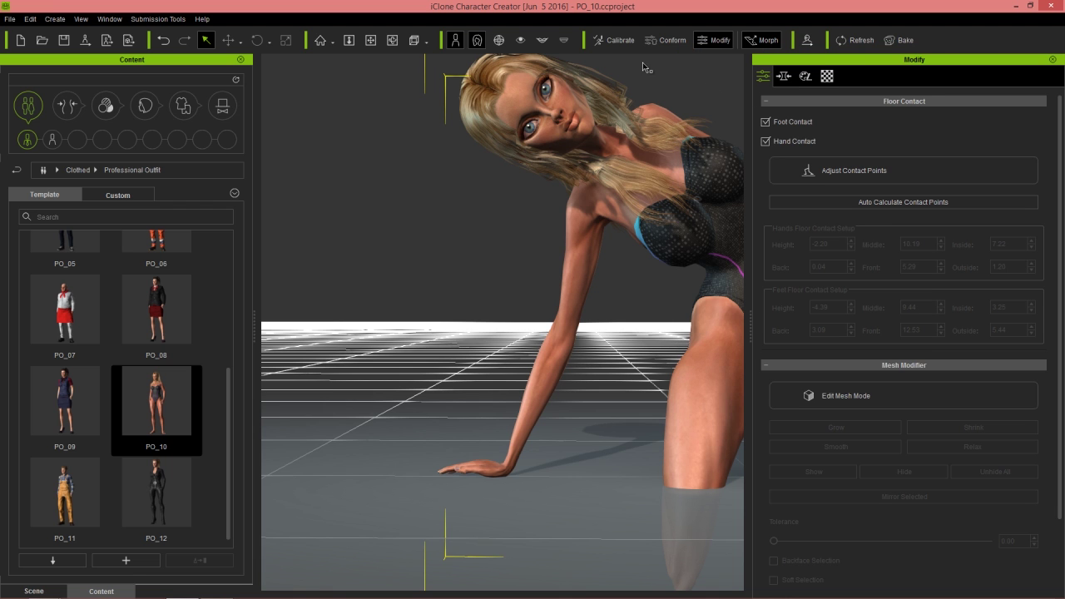
# - Start calibration and put the character into calibration pose 01, with the legs and feet in view
pyautogui.click(622, 41)
pyautogui.click(696, 79)
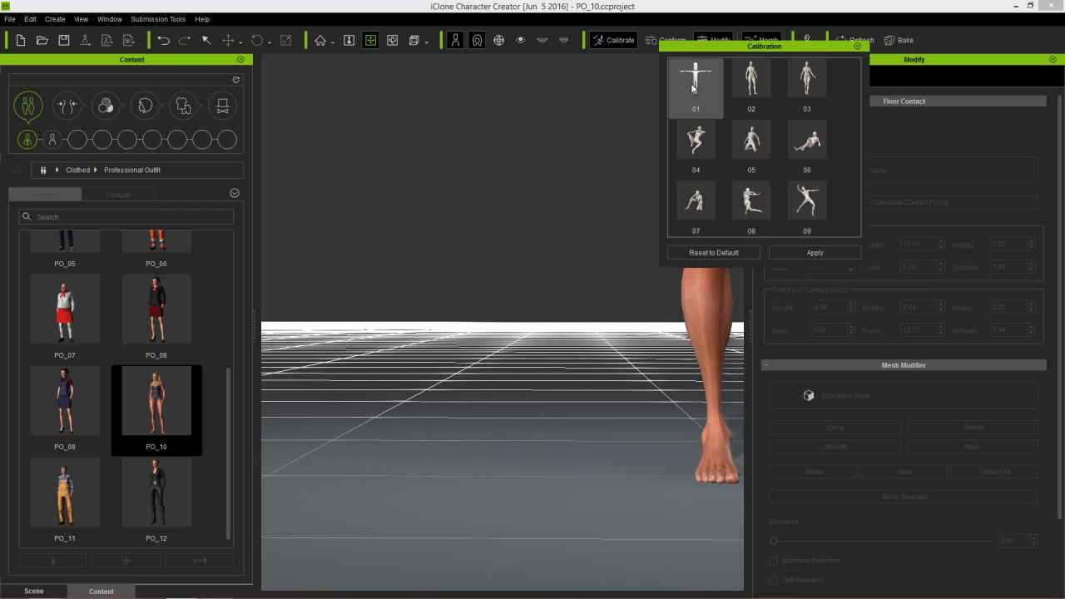
pyautogui.moveTo(564, 160); pyautogui.dragTo(458, 143)
pyautogui.moveTo(437, 217); pyautogui.dragTo(563, 253, button='right')
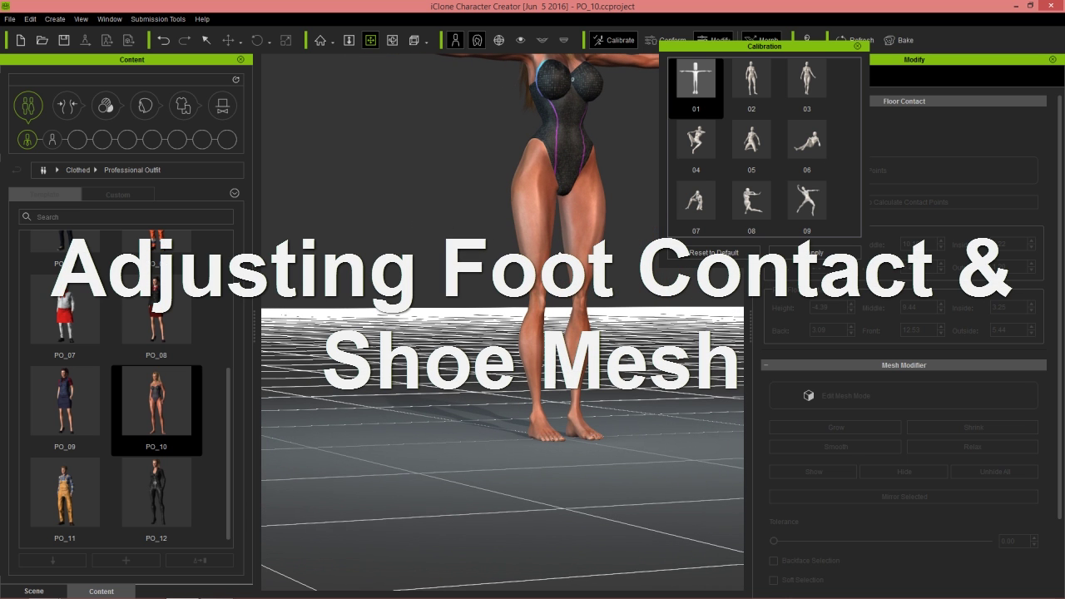
# - Close calibration and apply the High-heels_C shoes to the character
pyautogui.click(858, 46)
pyautogui.click(179, 109)
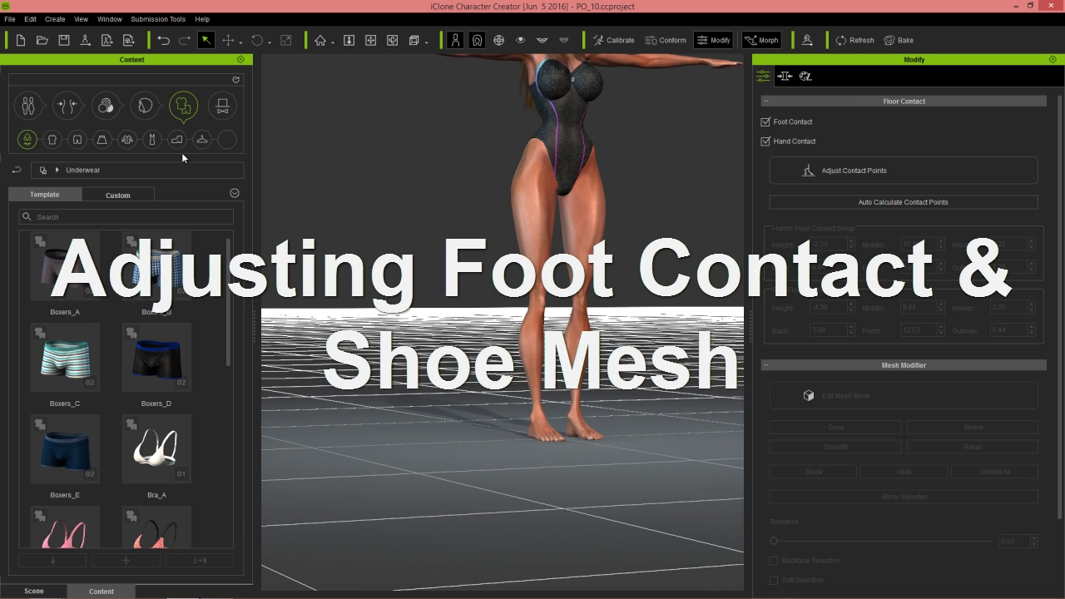
pyautogui.click(177, 139)
pyautogui.moveTo(228, 280); pyautogui.dragTo(227, 418)
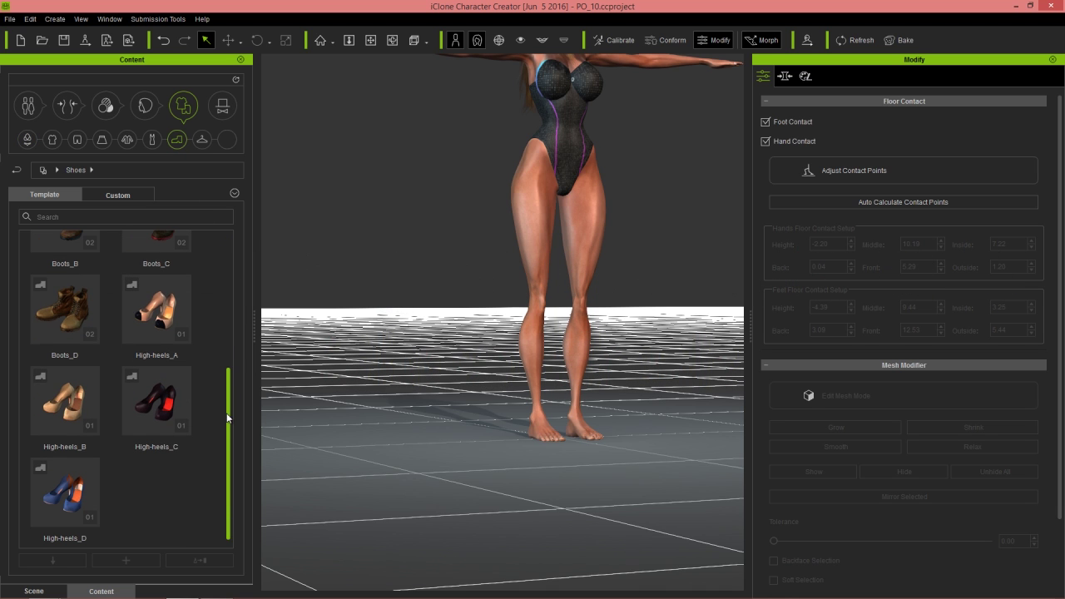
pyautogui.doubleClick(167, 398)
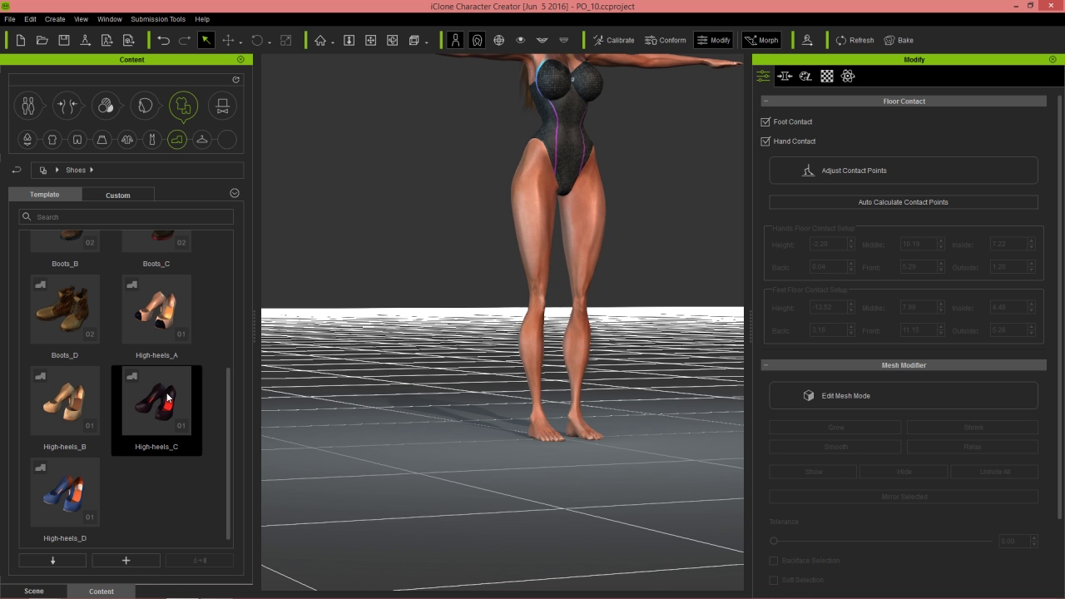
# - Examine the fitted high heel up close from the side at floor level
pyautogui.moveTo(489, 483); pyautogui.dragTo(664, 499, button='right')
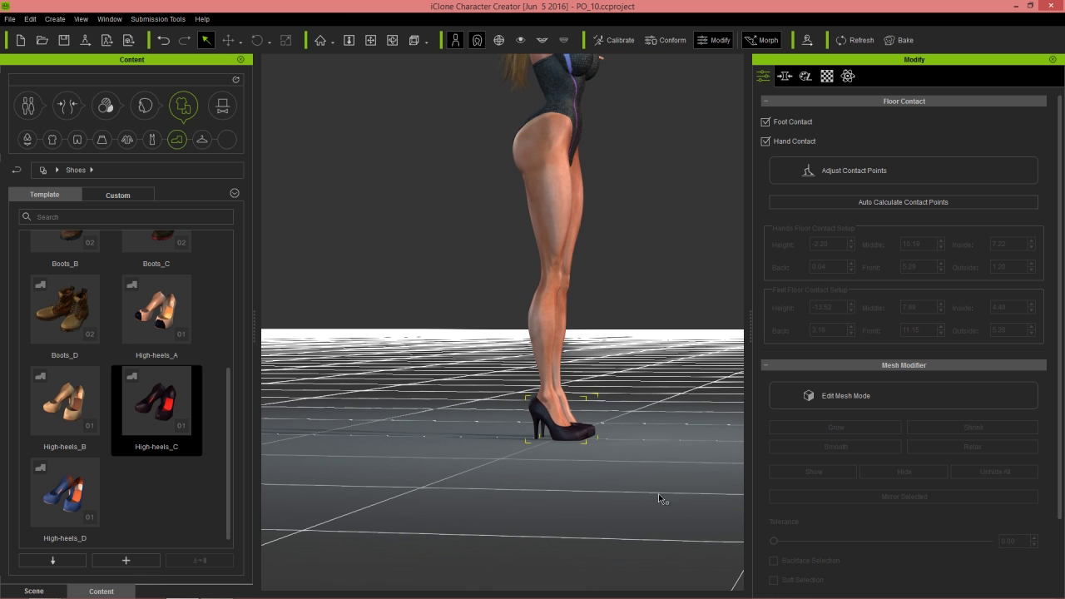
pyautogui.scroll(5, 616, 419)
pyautogui.moveTo(616, 419); pyautogui.dragTo(571, 325, button='middle')
pyautogui.moveTo(570, 325); pyautogui.dragTo(620, 346, button='right')
pyautogui.scroll(5, 585, 375)
pyautogui.moveTo(586, 416); pyautogui.dragTo(573, 352, button='middle')
pyautogui.moveTo(573, 358); pyautogui.dragTo(568, 357, button='right')
# - Show the body morphs and inspect from low angles how the heel and sole meet the floor
pyautogui.click(784, 76)
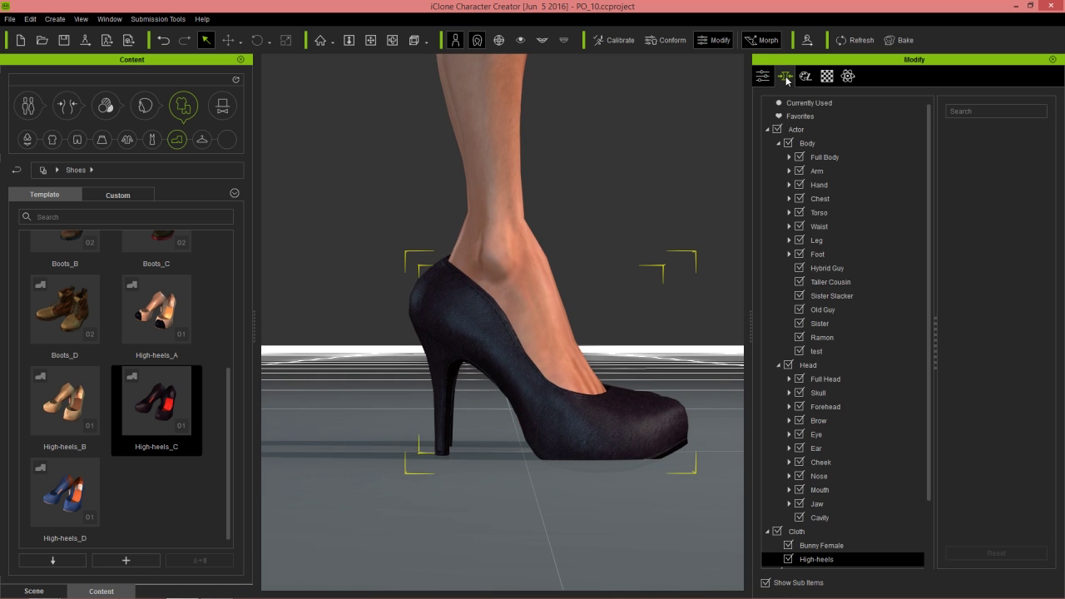
pyautogui.click(815, 144)
pyautogui.moveTo(1032, 447); pyautogui.dragTo(921, 462)
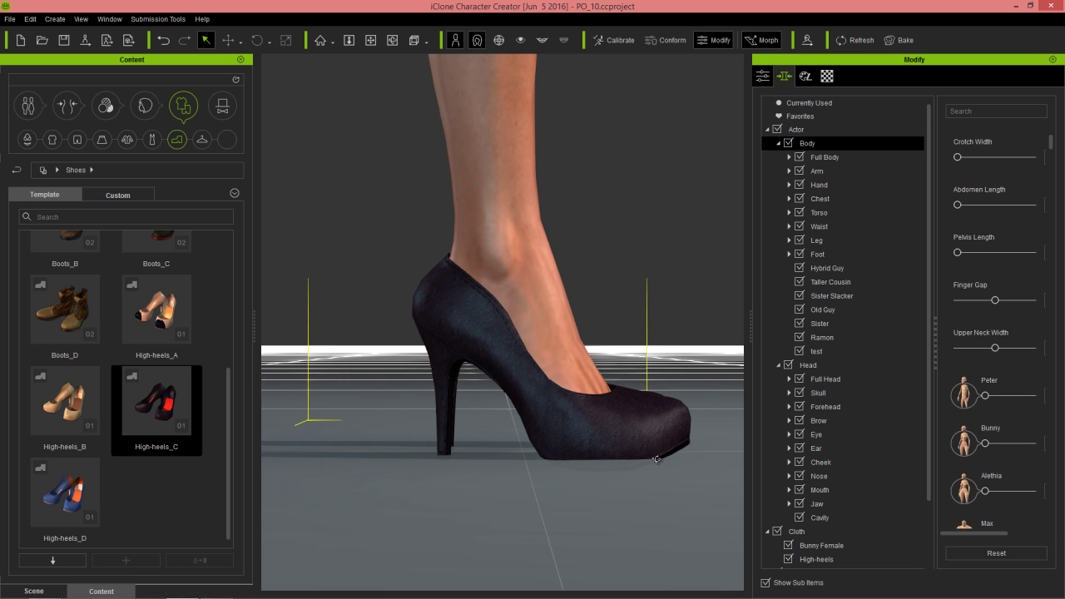
pyautogui.moveTo(659, 453)
pyautogui.mouseDown(button='right')
pyautogui.moveTo(656, 433)
pyautogui.moveTo(648, 441)
pyautogui.mouseUp(button='right')
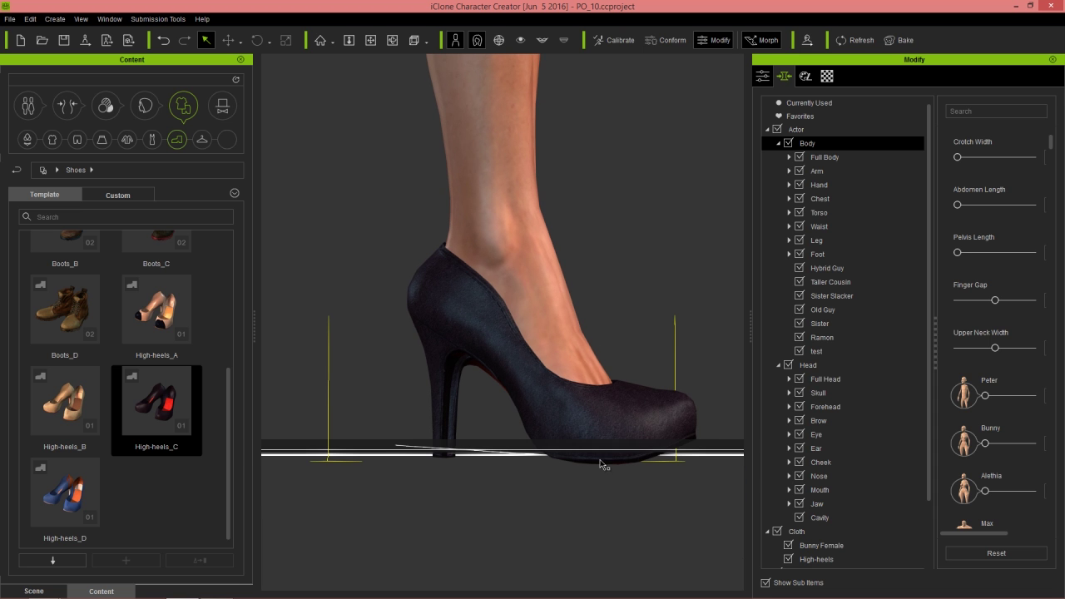
pyautogui.moveTo(611, 441); pyautogui.dragTo(614, 413, button='right')
pyautogui.scroll(-2, 621, 437)
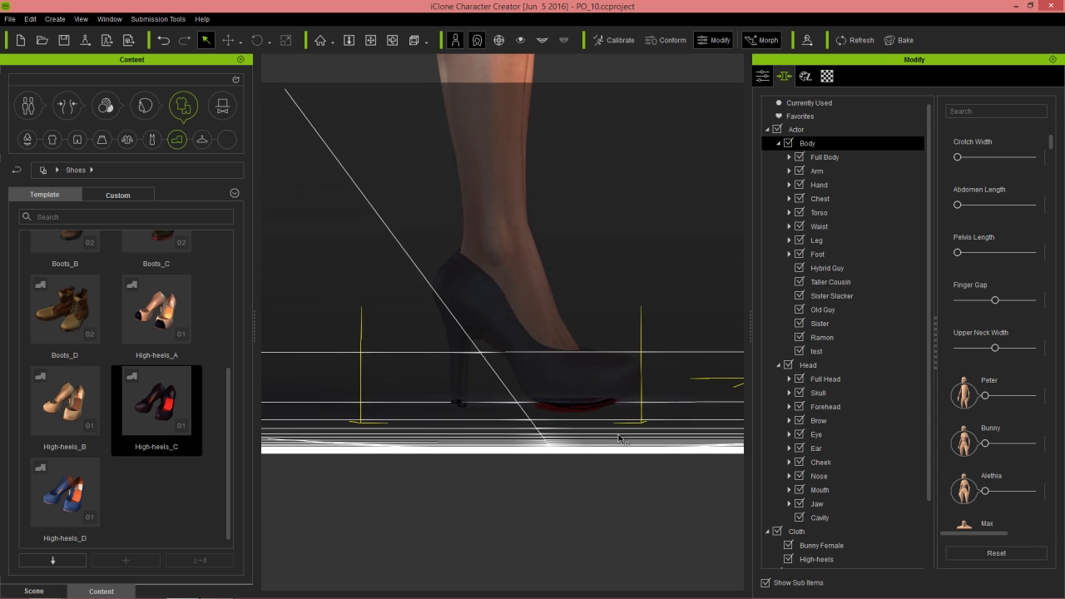
pyautogui.moveTo(545, 273); pyautogui.dragTo(545, 304, button='right')
pyautogui.click(544, 305)
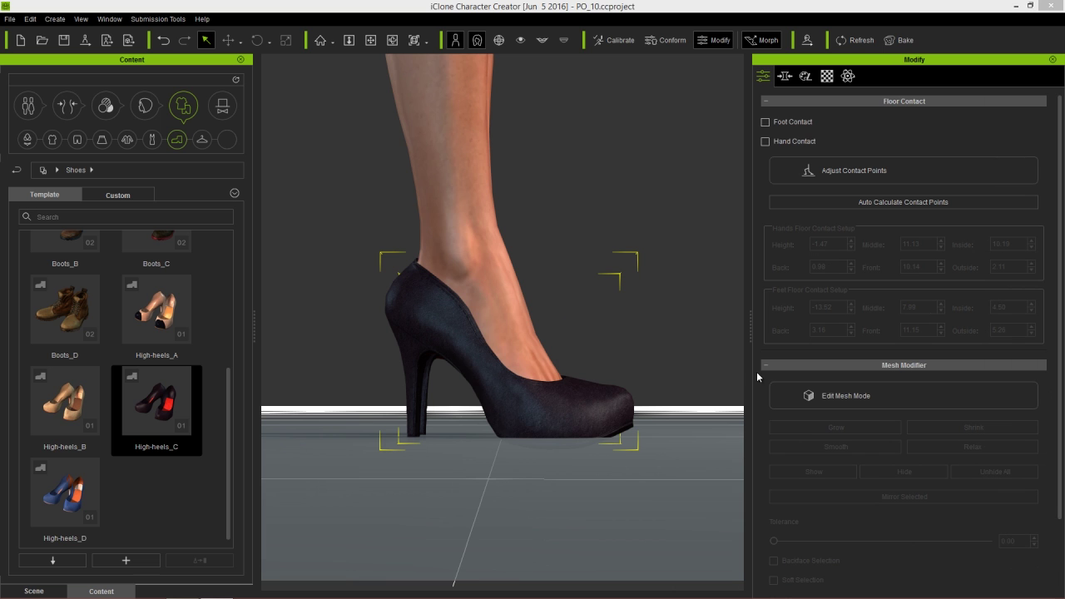
# - Auto-calculate the floor contact points for the high heels and check the shoe against the floor
pyautogui.moveTo(689, 402); pyautogui.dragTo(668, 387, button='right')
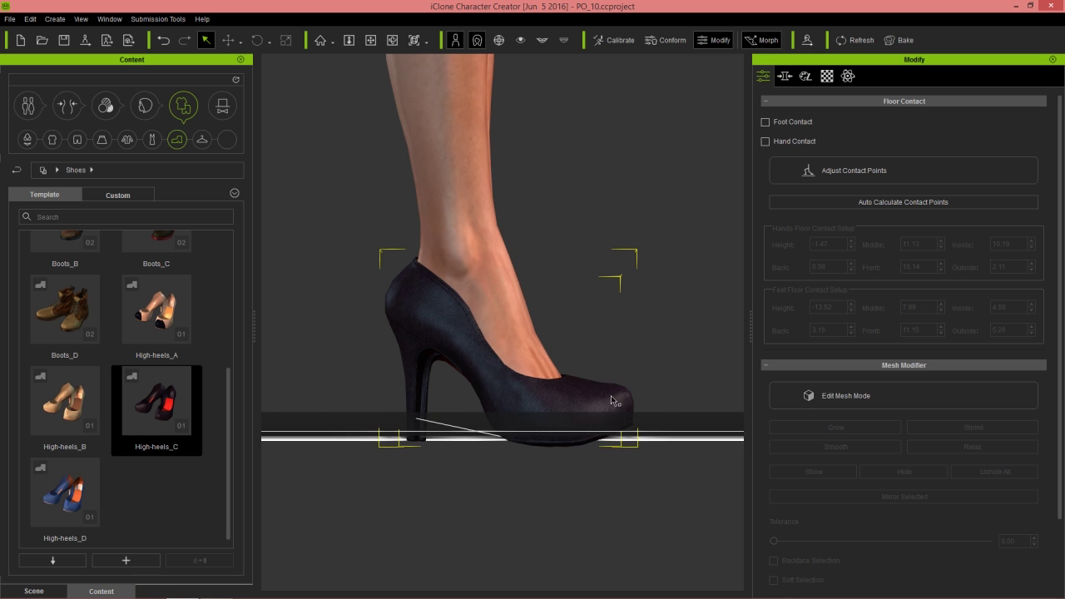
pyautogui.moveTo(559, 416)
pyautogui.mouseDown(button='right')
pyautogui.moveTo(606, 414)
pyautogui.moveTo(539, 409)
pyautogui.moveTo(546, 414)
pyautogui.mouseUp(button='right')
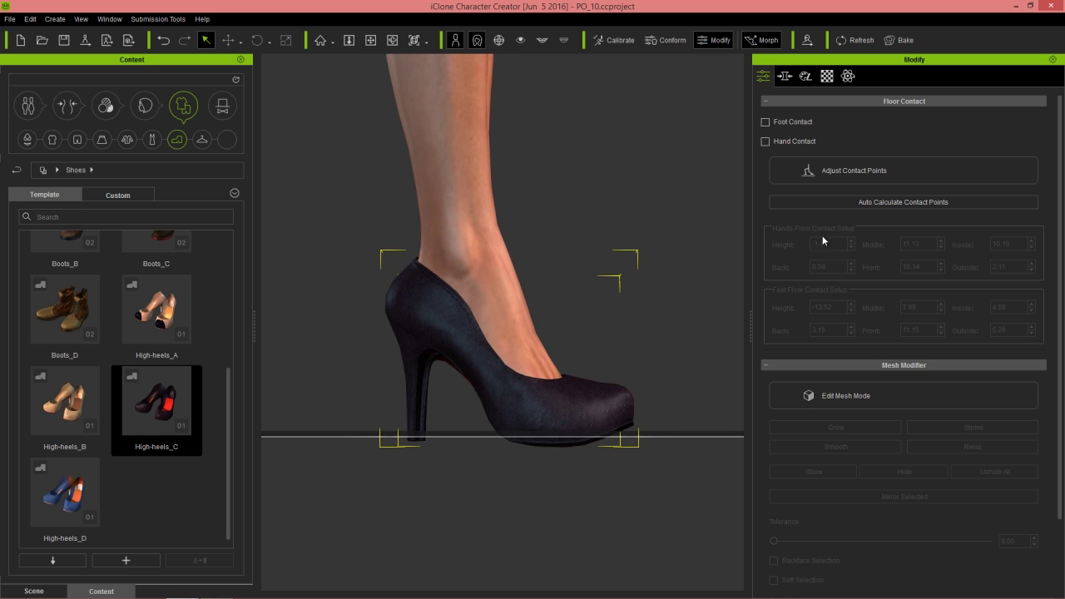
pyautogui.click(863, 206)
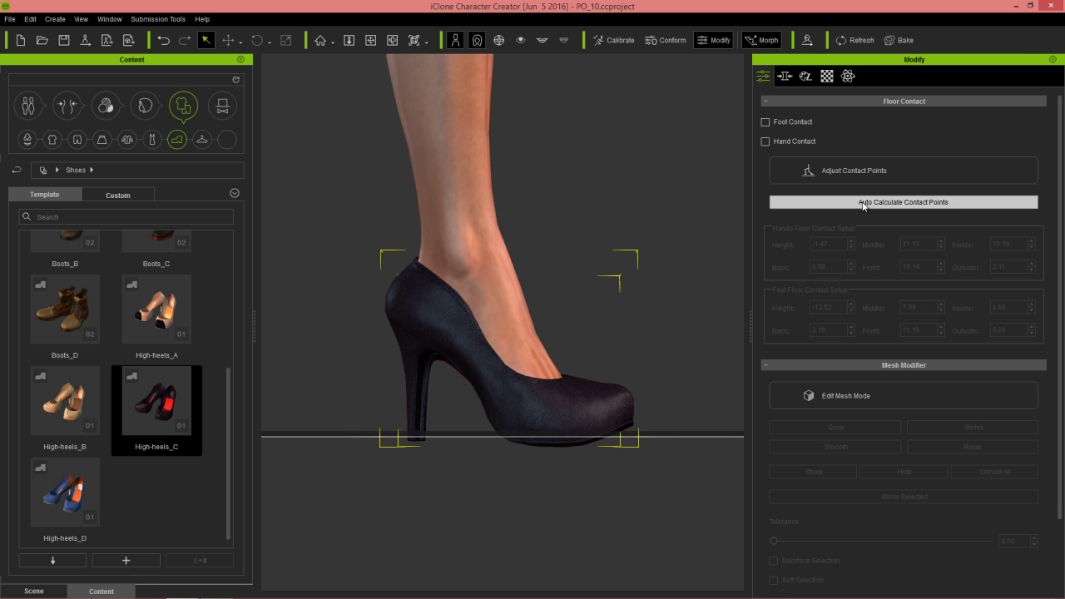
pyautogui.moveTo(560, 319); pyautogui.dragTo(565, 265, button='right')
pyautogui.click(541, 302)
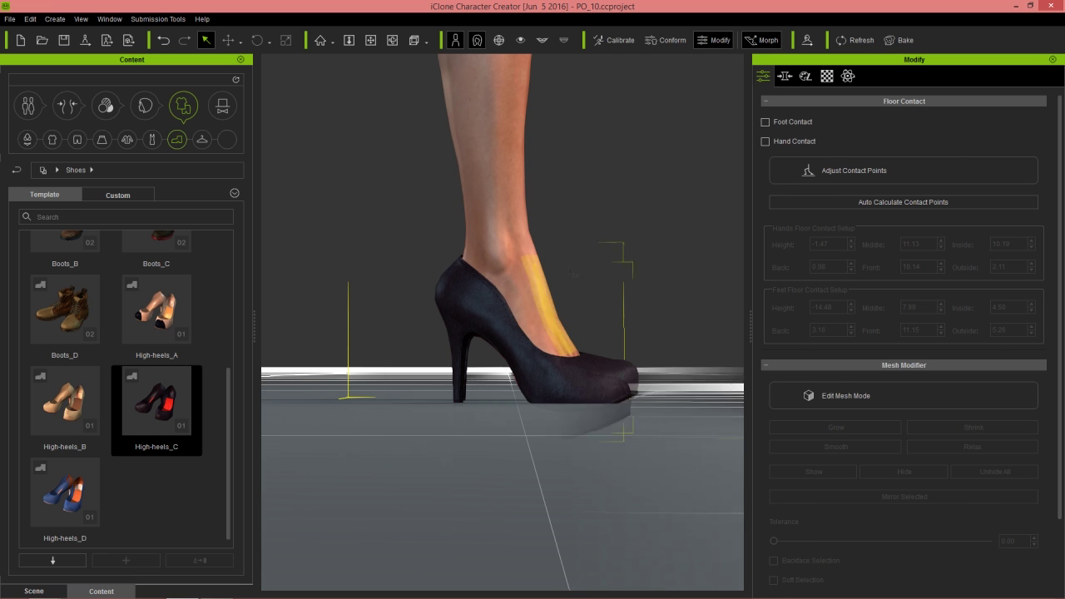
# - Raise the character's Slim body morph to its maximum and check the heel's gap above the floor
pyautogui.moveTo(1051, 145); pyautogui.dragTo(1058, 171)
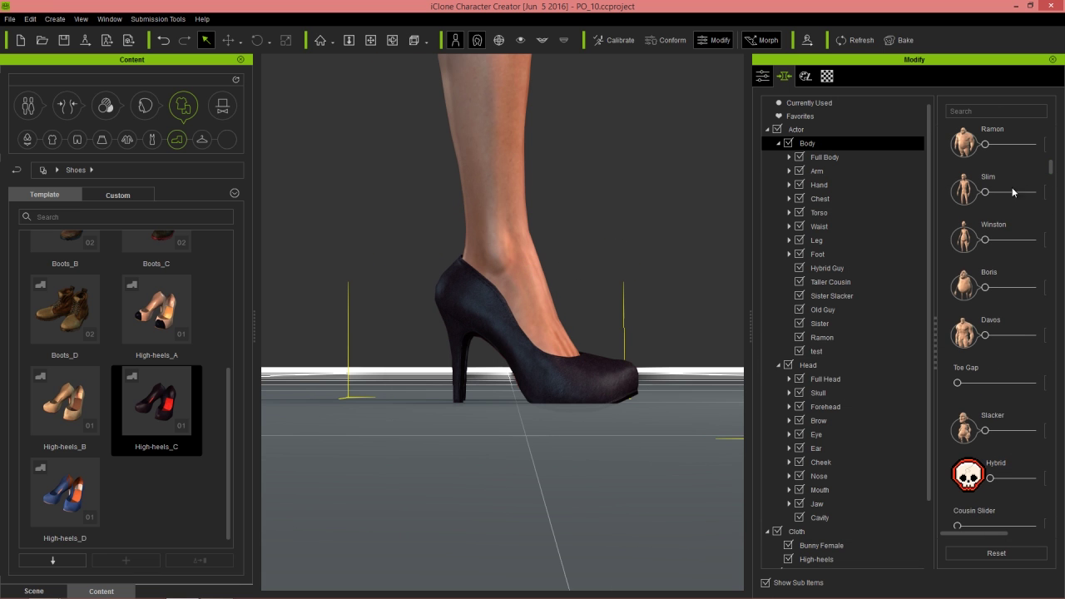
pyautogui.moveTo(988, 193); pyautogui.dragTo(1060, 204)
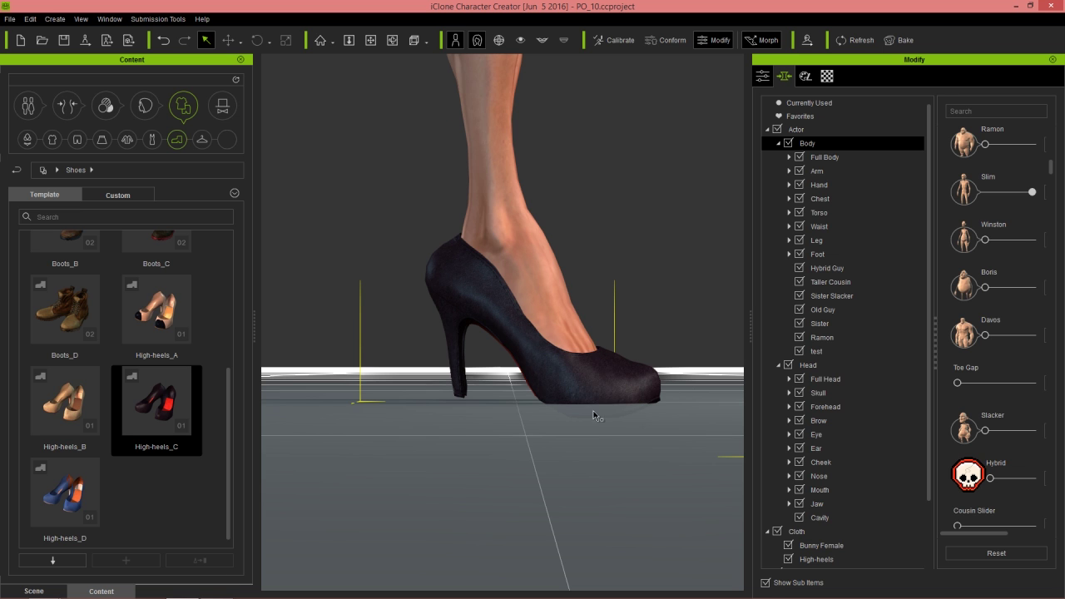
pyautogui.moveTo(609, 457)
pyautogui.mouseDown(button='right')
pyautogui.moveTo(601, 452)
pyautogui.moveTo(617, 451)
pyautogui.mouseUp(button='right')
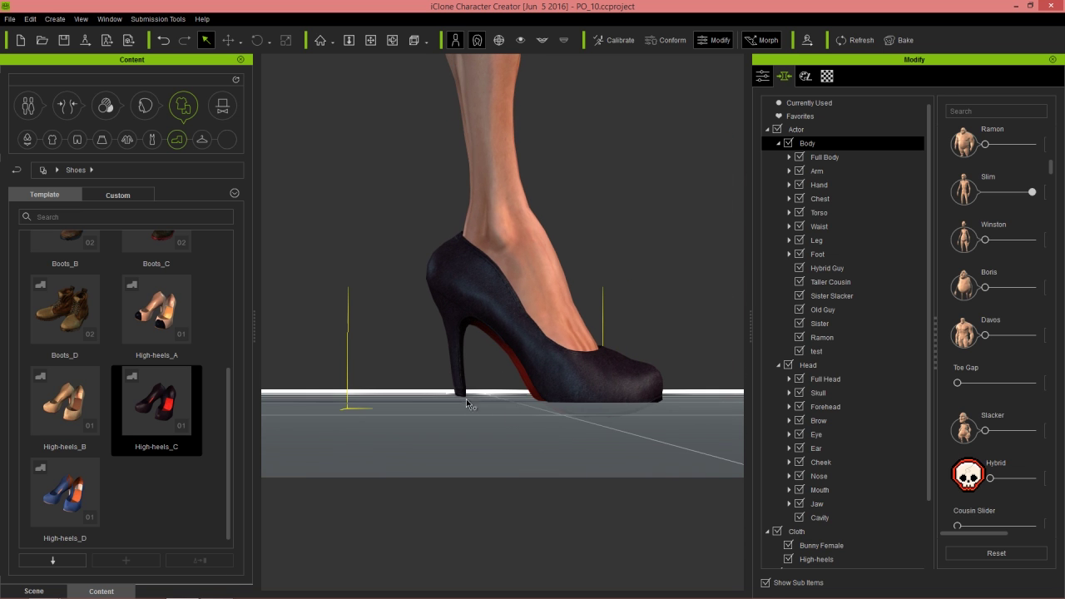
pyautogui.moveTo(482, 394); pyautogui.dragTo(470, 418, button='right')
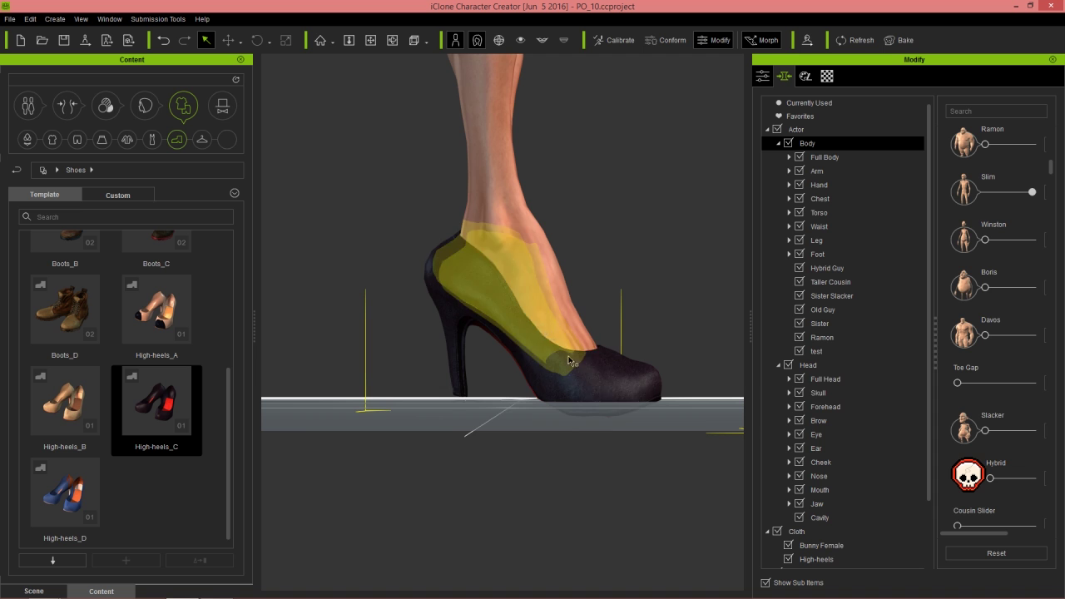
pyautogui.moveTo(603, 333); pyautogui.dragTo(586, 306, button='right')
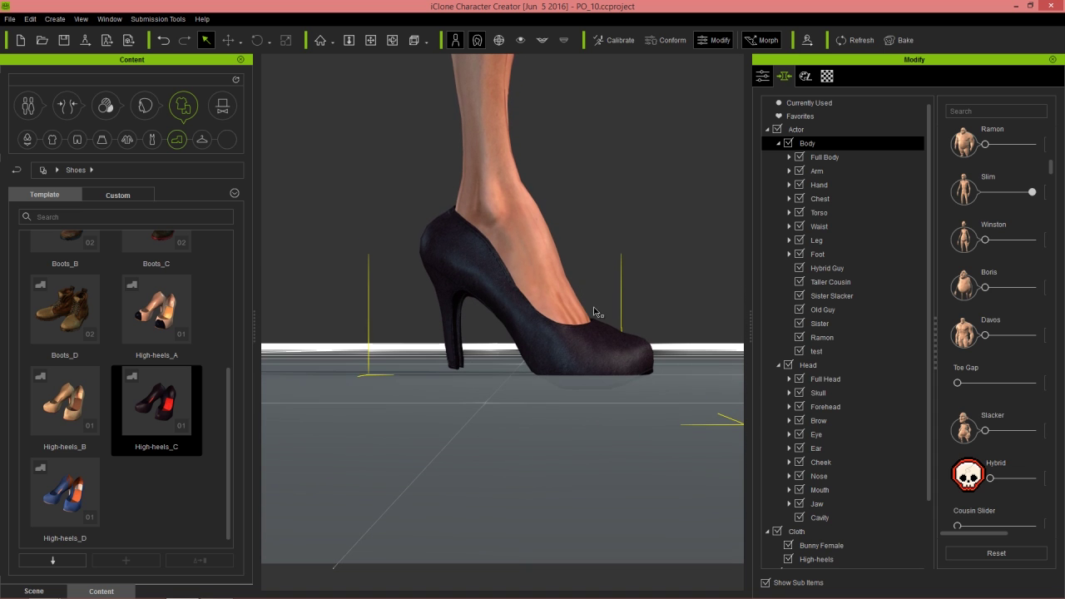
# - Start adjusting the contact points and move the feet's front contact points back to a Front value of 8.90
pyautogui.click(764, 76)
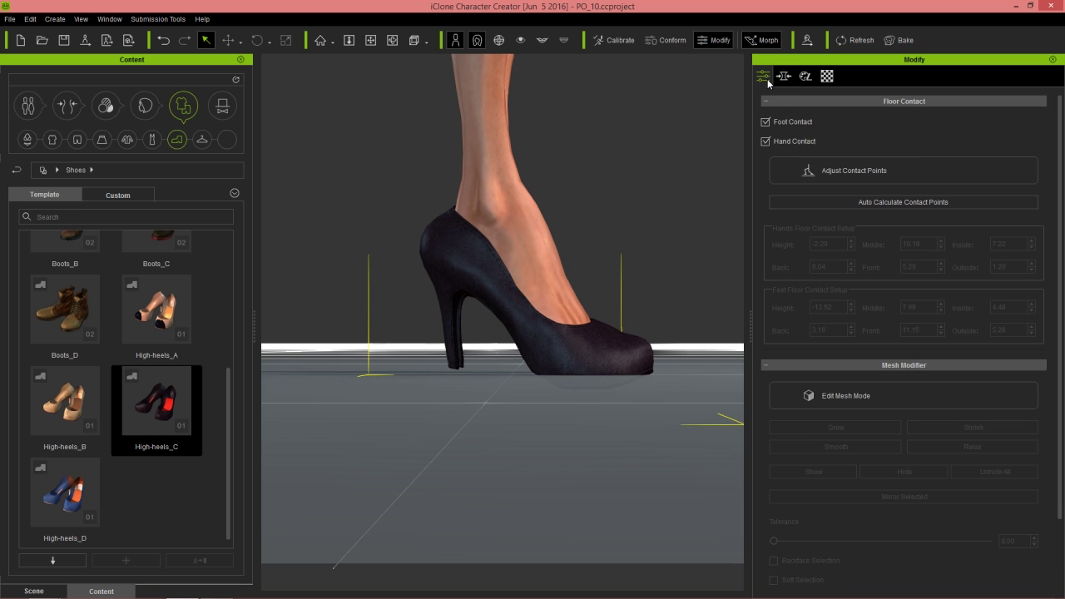
pyautogui.click(833, 172)
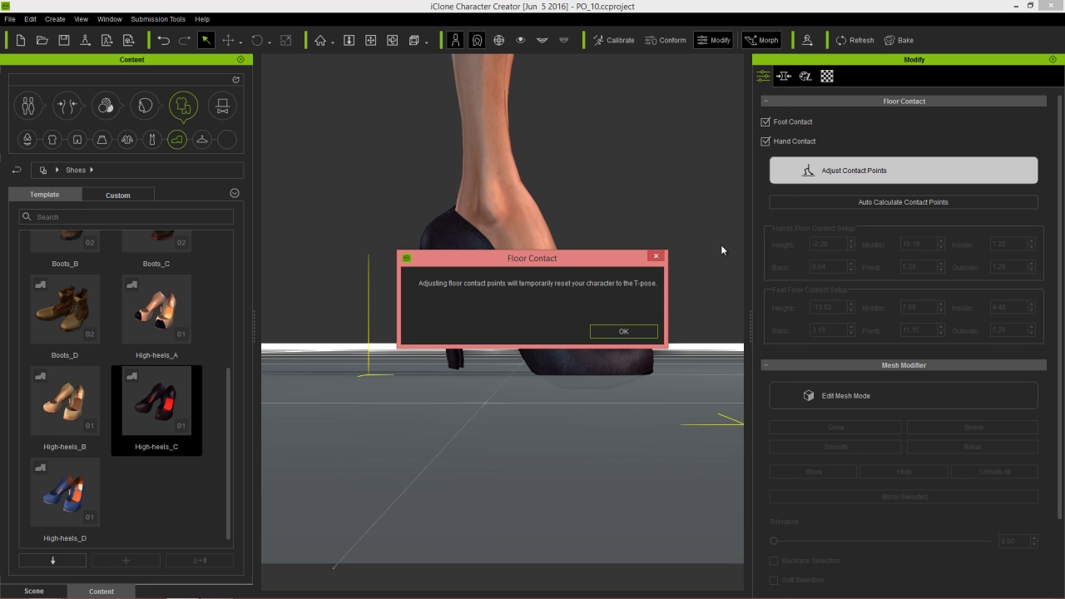
pyautogui.click(622, 331)
pyautogui.moveTo(566, 398)
pyautogui.mouseDown(button='right')
pyautogui.moveTo(552, 355)
pyautogui.moveTo(555, 383)
pyautogui.mouseUp(button='right')
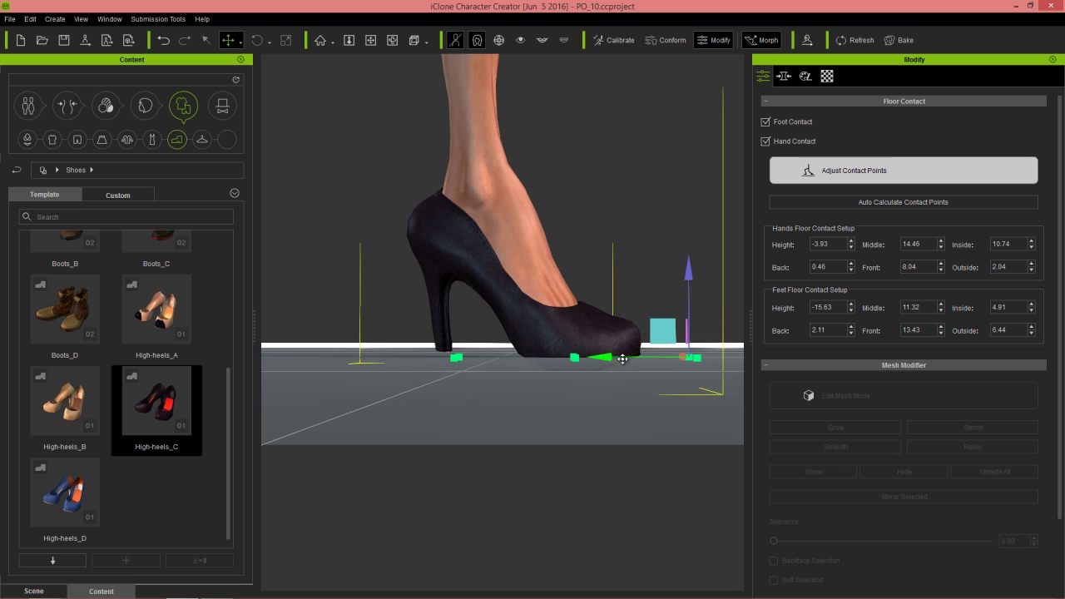
pyautogui.moveTo(604, 360); pyautogui.dragTo(572, 367)
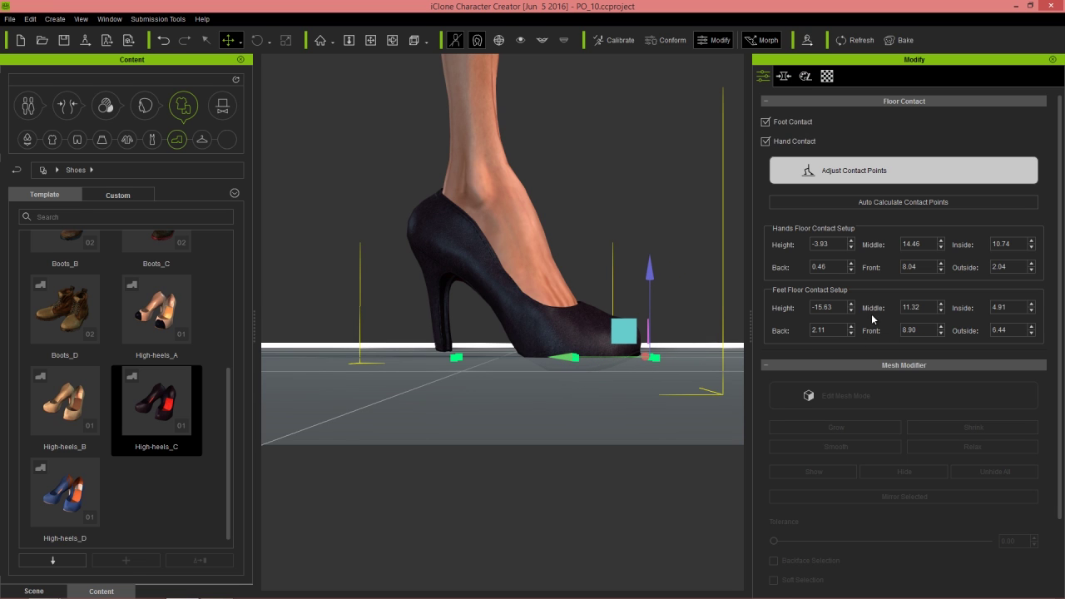
# - Set the feet's floor contact Middle to 5.32 and Back to 4.11
pyautogui.click(942, 312)
pyautogui.click(941, 312)
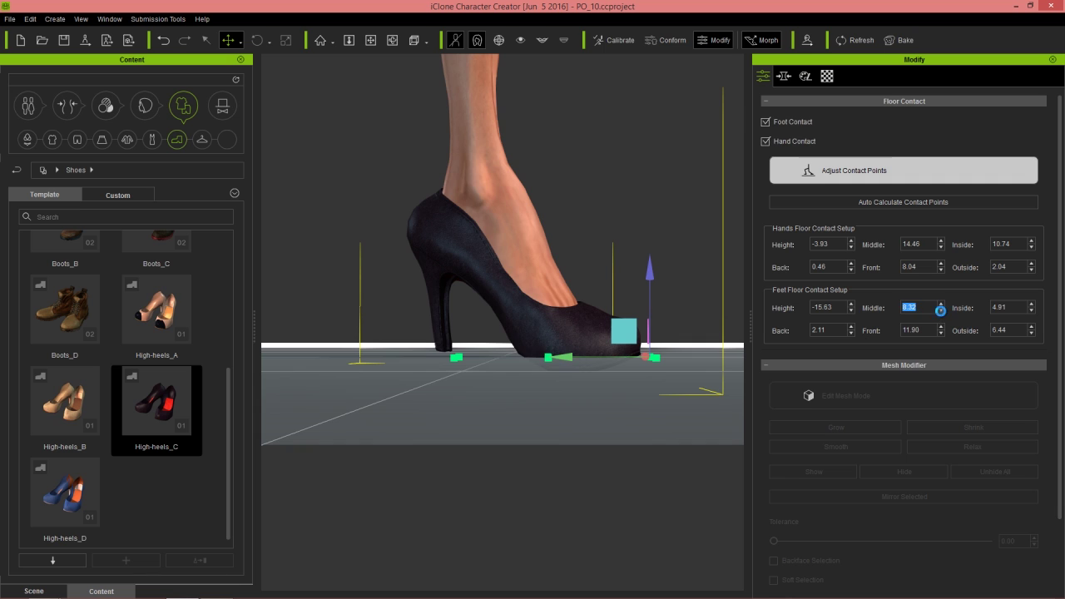
pyautogui.click(941, 312)
pyautogui.click(941, 312)
pyautogui.click(853, 333)
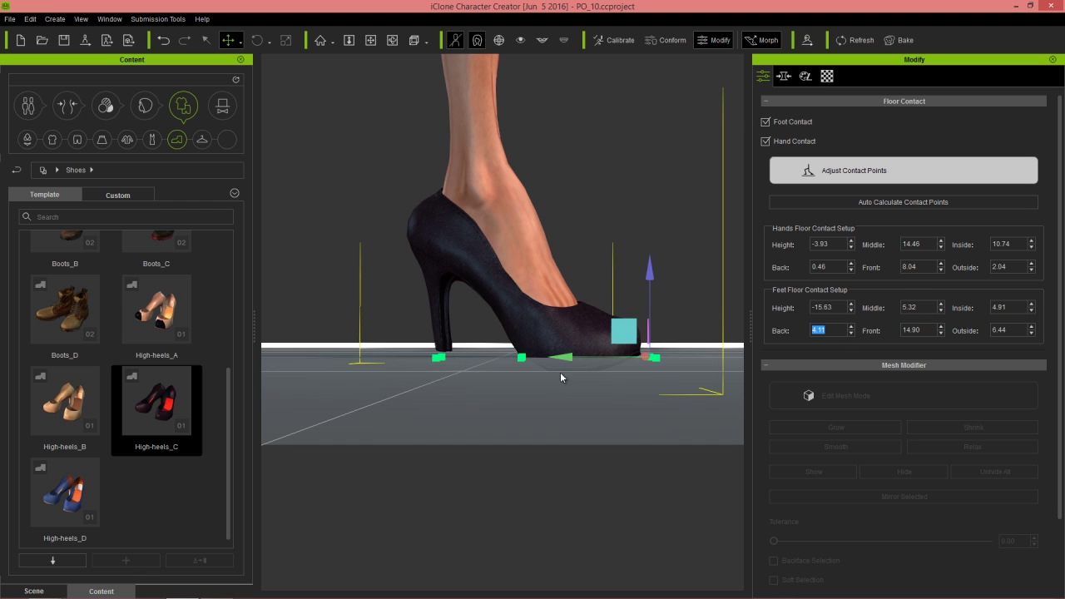
# - Set the feet's floor contact Height to -16.90 so the shoe's front sole rests on the floor
pyautogui.moveTo(559, 270); pyautogui.dragTo(491, 271, button='right')
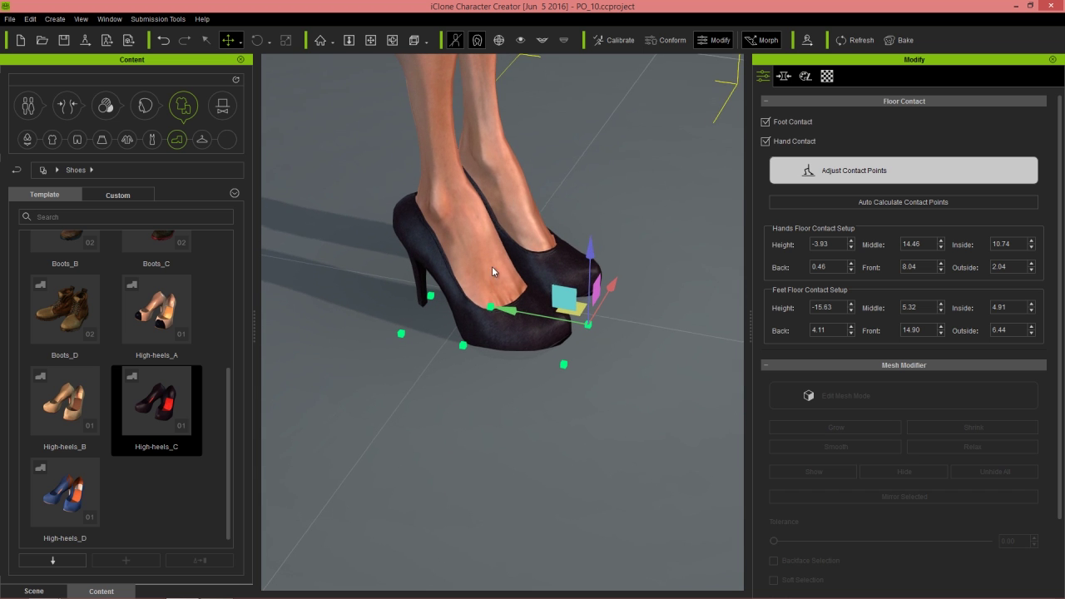
pyautogui.scroll(5, 518, 371)
pyautogui.moveTo(504, 380); pyautogui.dragTo(571, 198, button='right')
pyautogui.moveTo(573, 333); pyautogui.dragTo(539, 262, button='middle')
pyautogui.moveTo(556, 320); pyautogui.dragTo(574, 281, button='right')
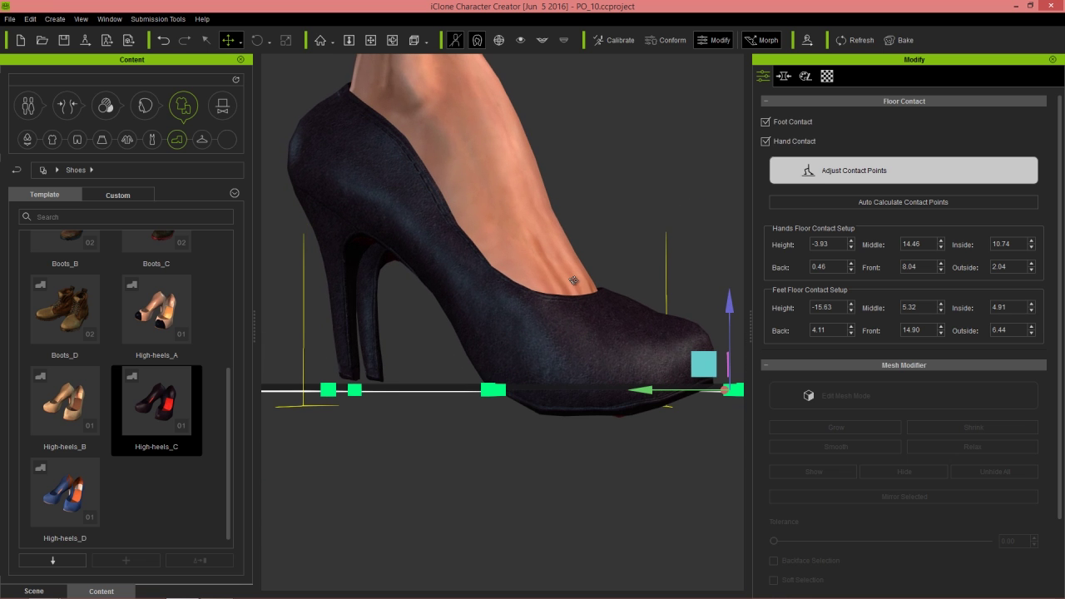
pyautogui.click(851, 311)
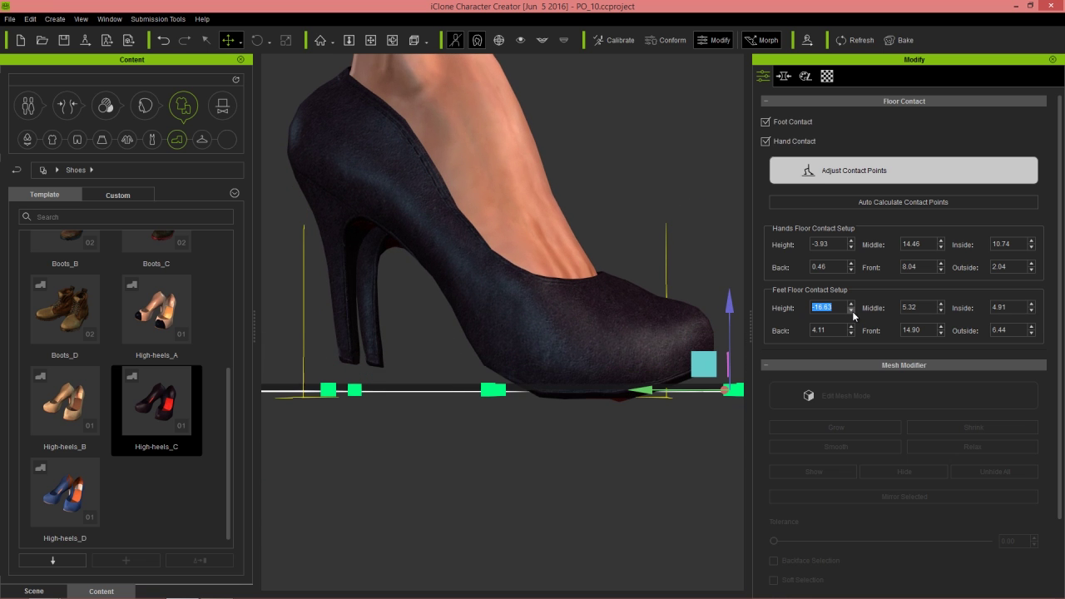
pyautogui.click(851, 311)
pyautogui.press('Return')
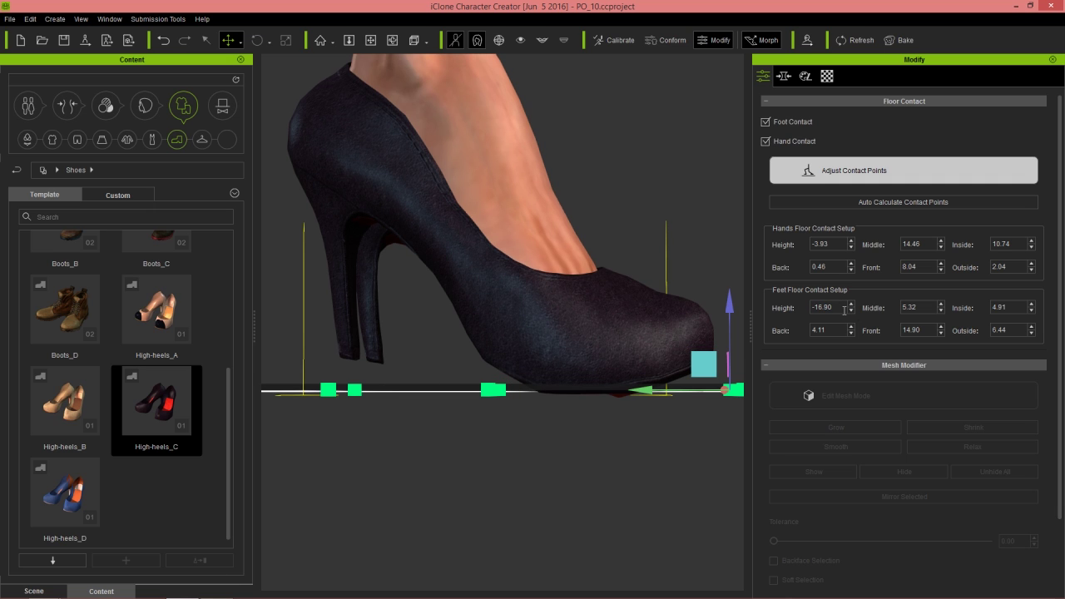
# - Finish adjusting the contact points and select the high heels
pyautogui.scroll(-3, 591, 227)
pyautogui.moveTo(591, 234); pyautogui.dragTo(562, 235, button='right')
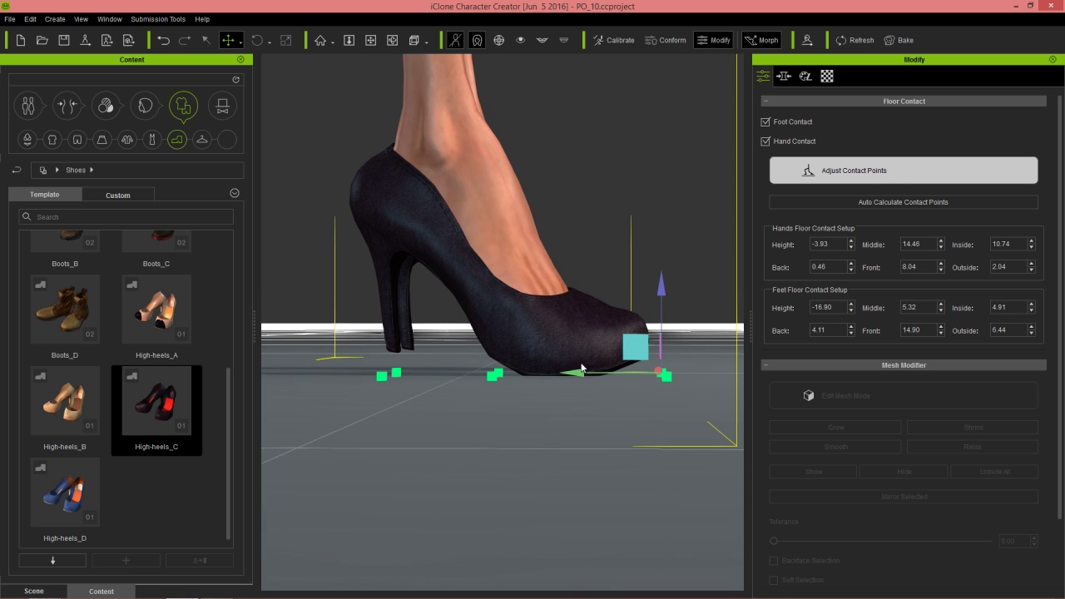
pyautogui.click(878, 181)
pyautogui.moveTo(420, 255); pyautogui.dragTo(549, 374, button='right')
pyautogui.click(566, 344)
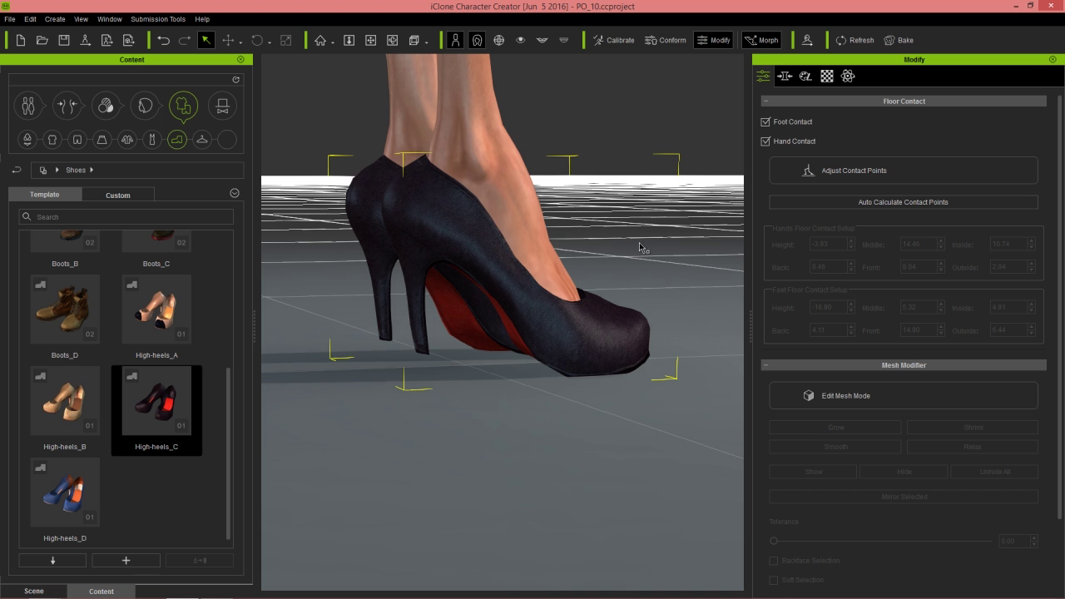
# - Enter mesh editing for the high heels and enable Backface Selection
pyautogui.click(870, 403)
pyautogui.moveTo(358, 368); pyautogui.dragTo(456, 431, button='right')
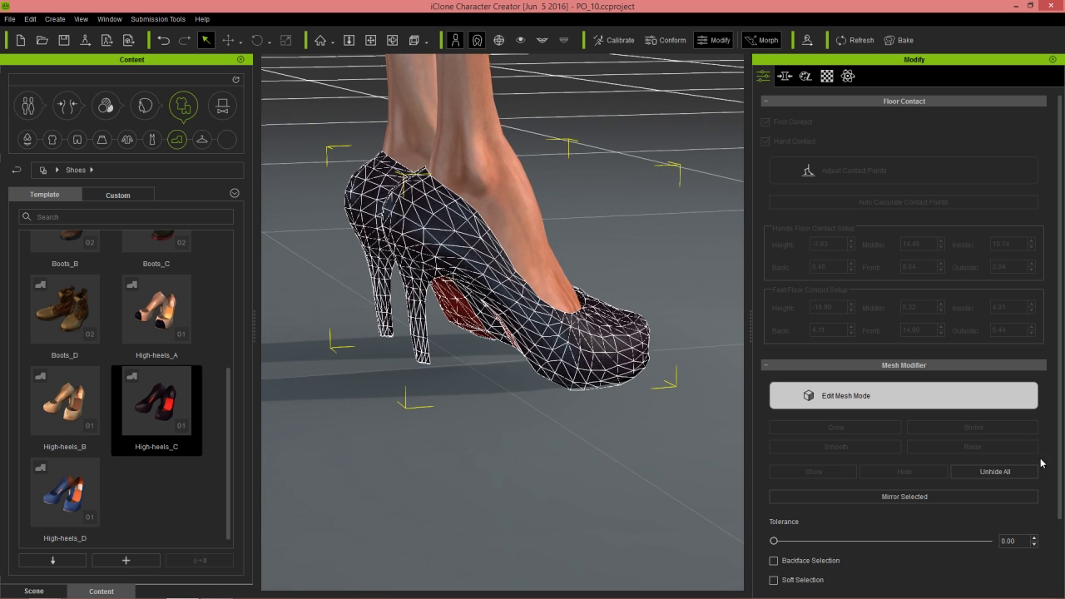
pyautogui.scroll(-2, 999, 466)
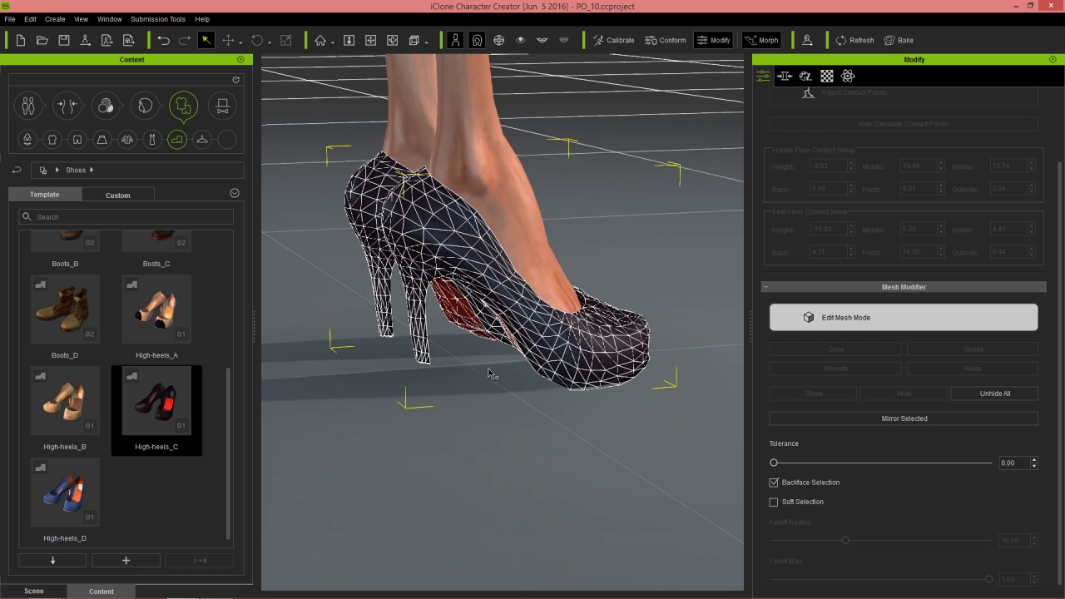
pyautogui.moveTo(491, 375); pyautogui.dragTo(450, 383, button='right')
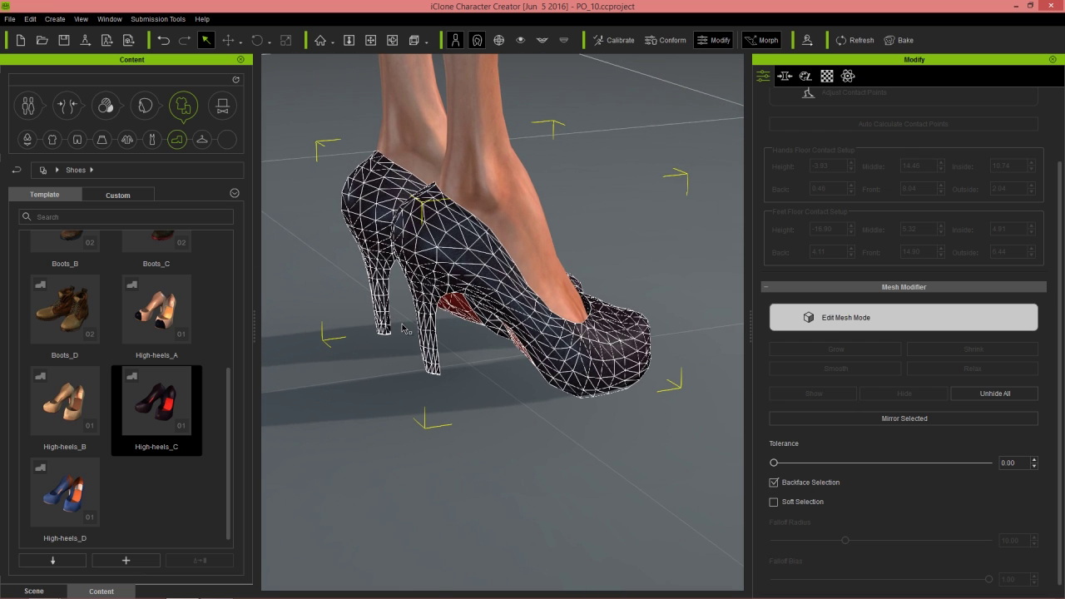
# - Select the lower part of the nearer shoe's heel in the mesh and view it up close
pyautogui.moveTo(409, 327); pyautogui.dragTo(452, 391)
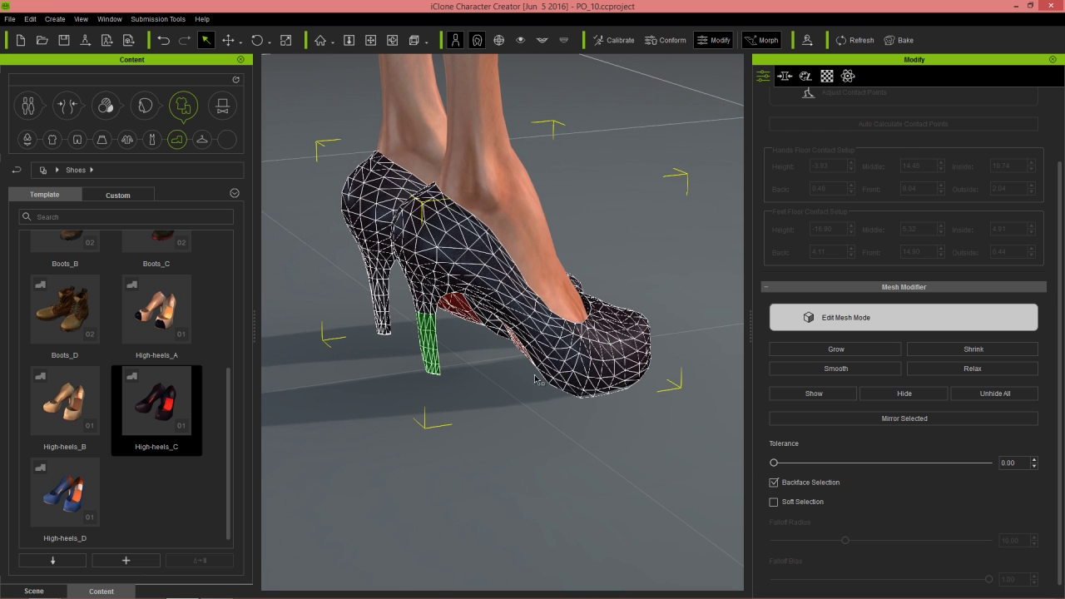
pyautogui.moveTo(537, 380); pyautogui.dragTo(601, 377, button='right')
pyautogui.moveTo(601, 377); pyautogui.dragTo(628, 386, button='middle')
pyautogui.moveTo(625, 387); pyautogui.dragTo(615, 355, button='right')
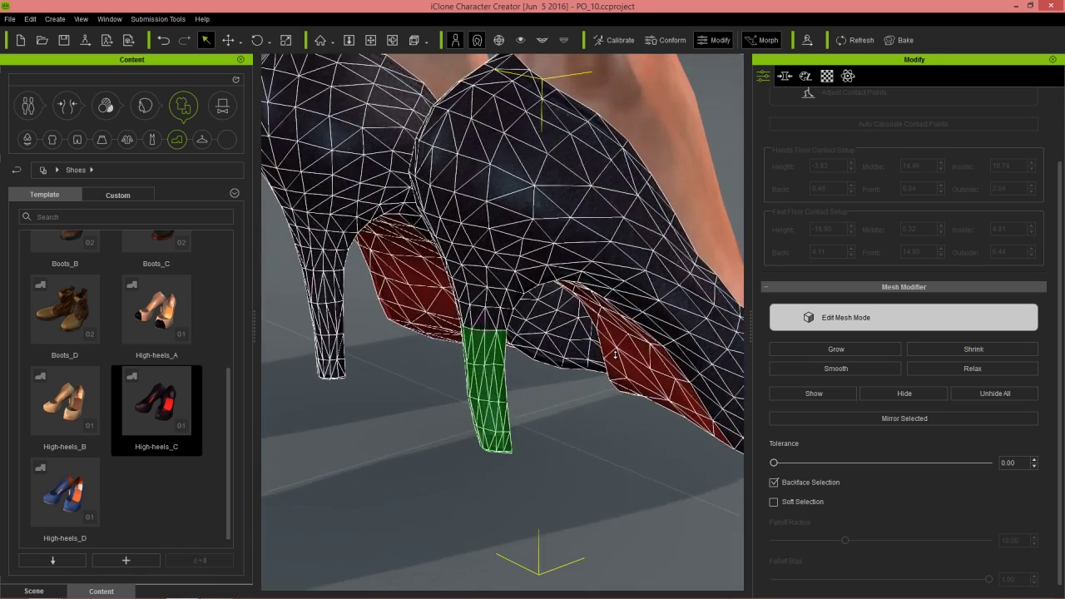
# - Mirror the heel face selection onto the other shoe
pyautogui.scroll(-5, 615, 355)
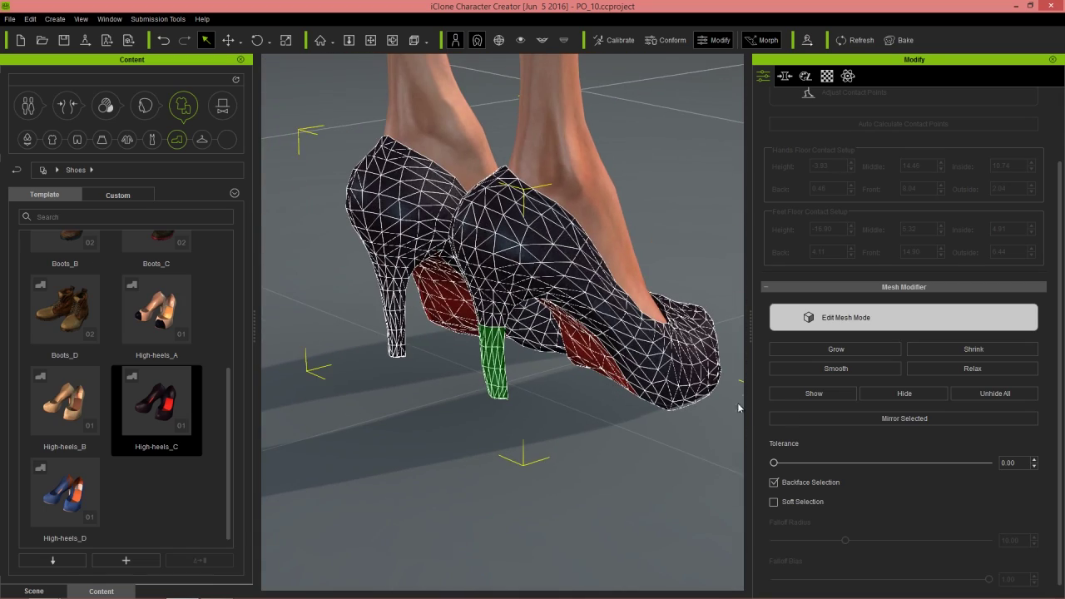
pyautogui.click(928, 419)
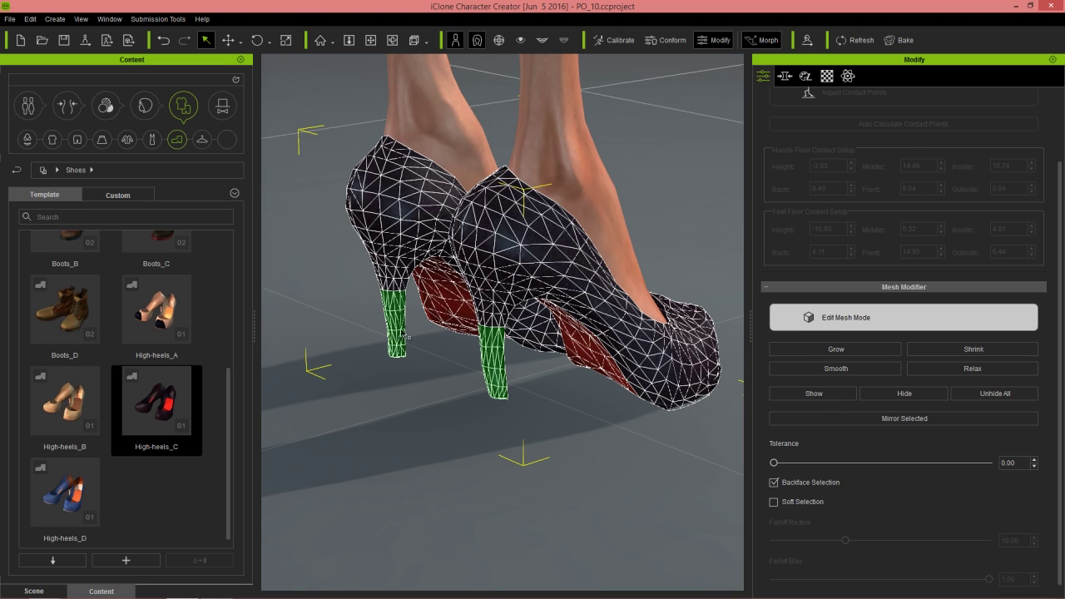
pyautogui.moveTo(412, 428); pyautogui.dragTo(470, 444, button='right')
# - Move the selected lower parts of both heels straight down until the tips reach the floor
pyautogui.press('w')
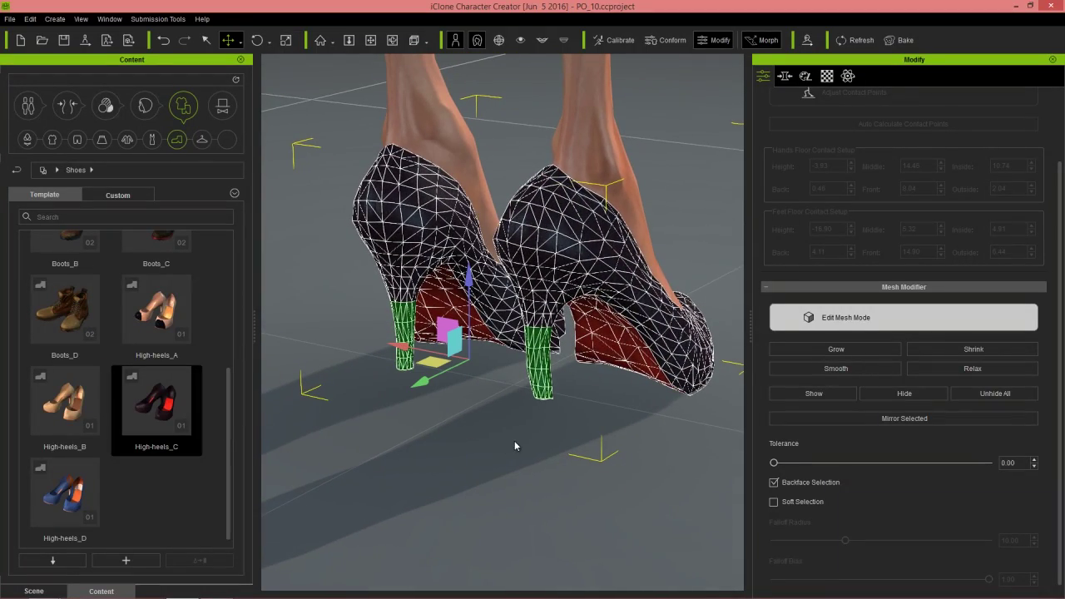
pyautogui.moveTo(630, 468); pyautogui.dragTo(453, 395, button='right')
pyautogui.moveTo(400, 462); pyautogui.dragTo(421, 268, button='right')
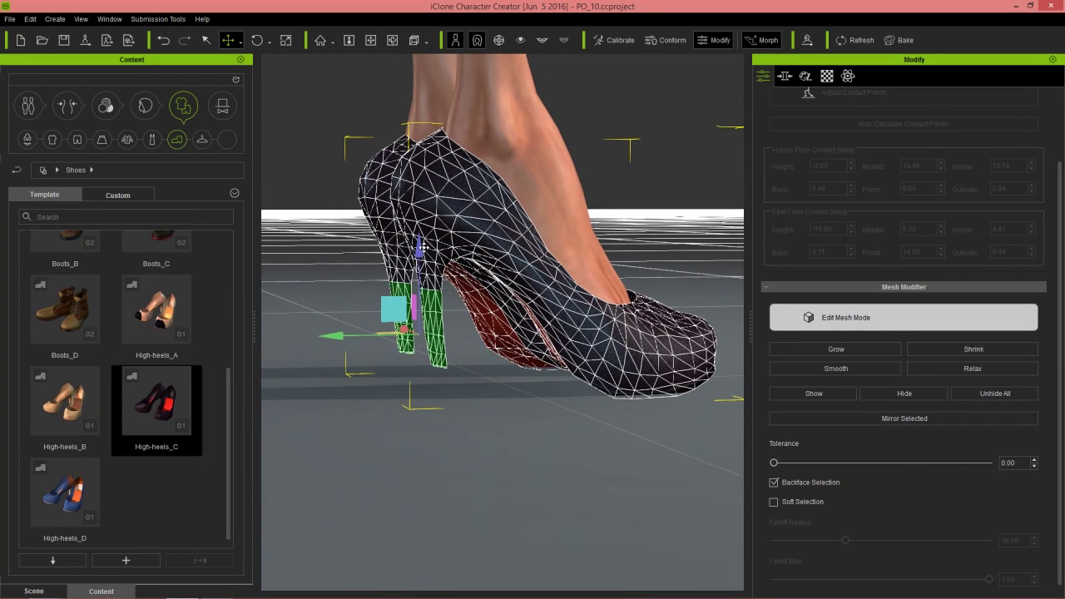
pyautogui.moveTo(419, 247); pyautogui.dragTo(420, 271)
pyautogui.moveTo(513, 362); pyautogui.dragTo(424, 329, button='right')
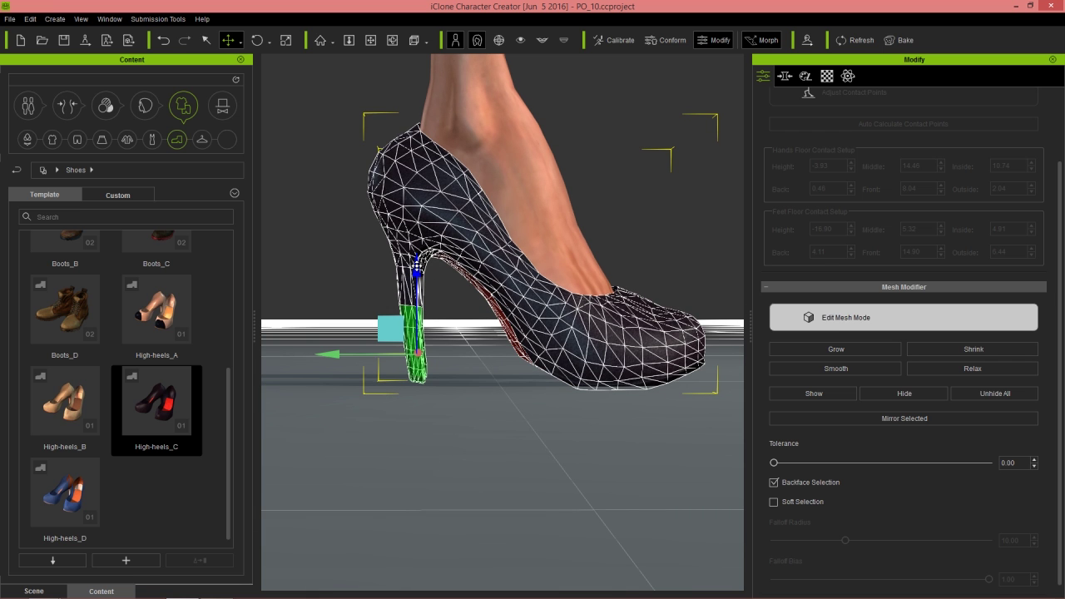
# - Clear the heel face selection and leave mesh editing
pyautogui.press('q')
pyautogui.click(479, 346)
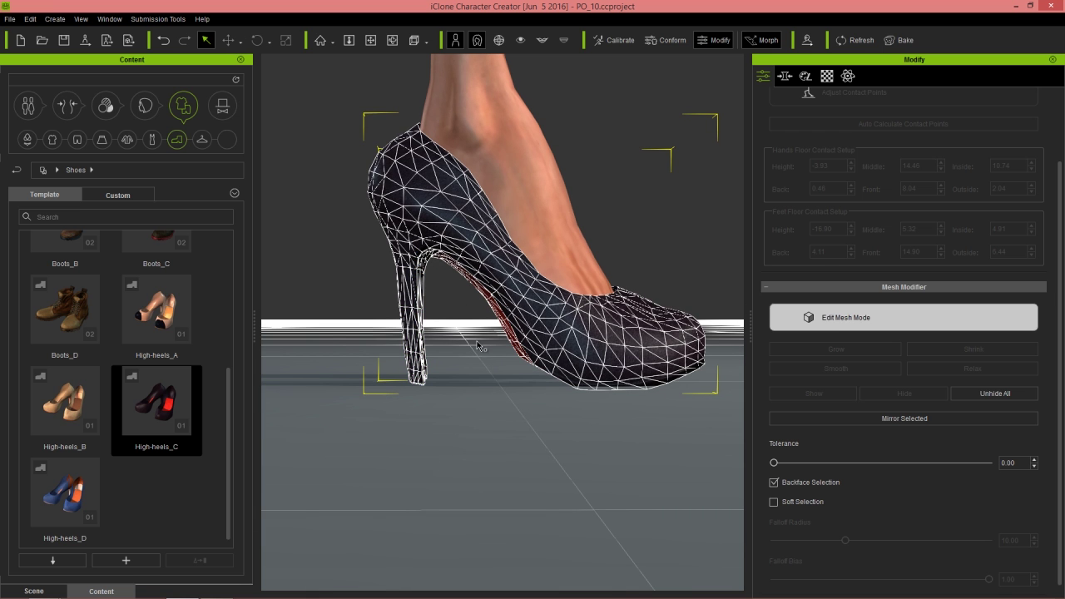
pyautogui.click(921, 332)
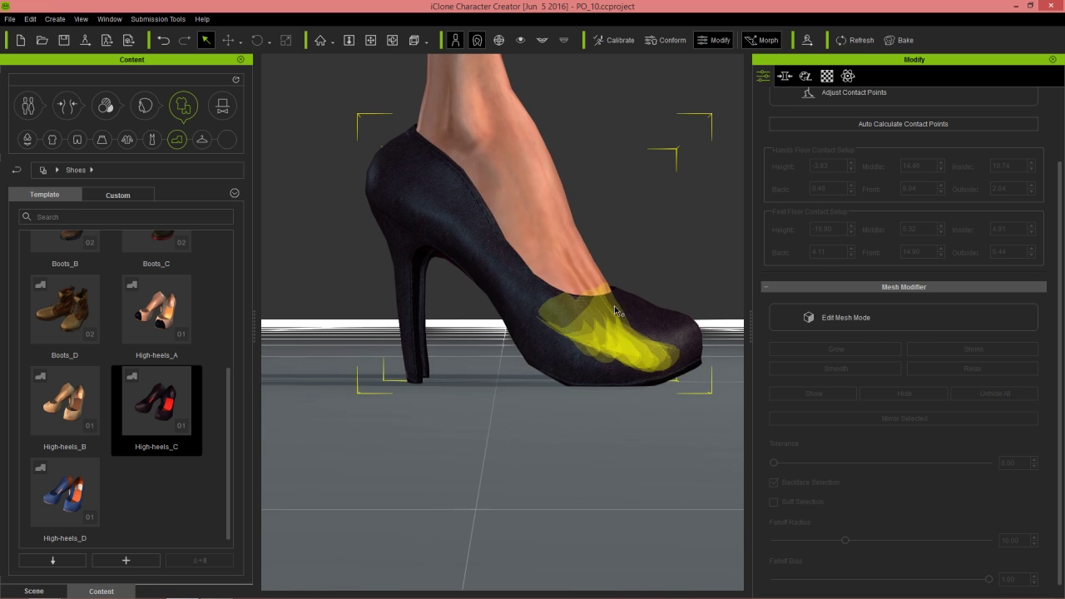
# - Examine the lengthened heels and their floor contact on the full character from several angles
pyautogui.scroll(-3, 555, 228)
pyautogui.scroll(-8, 555, 228)
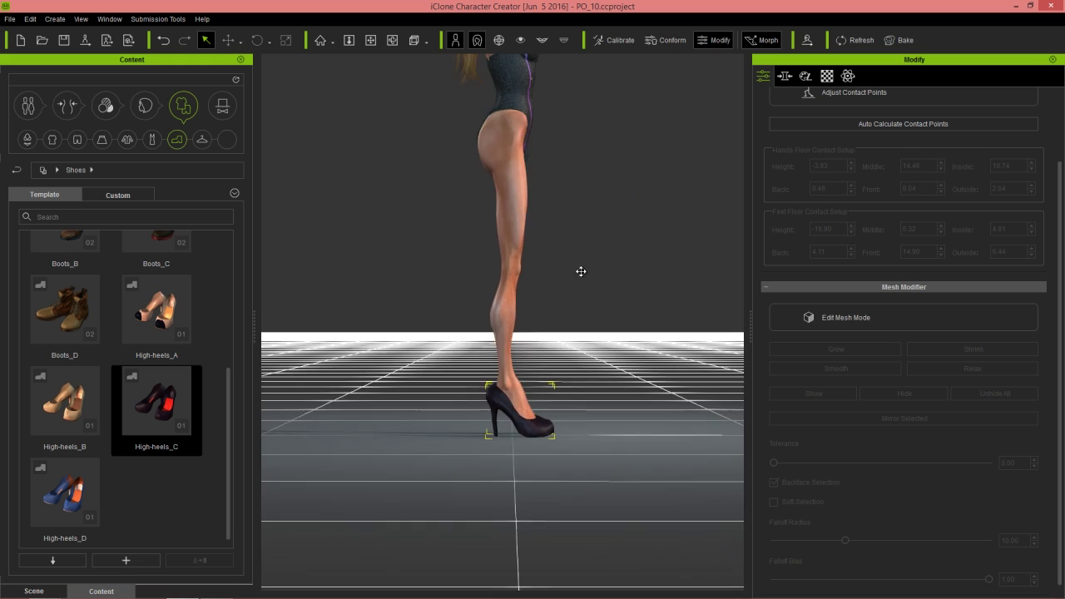
pyautogui.moveTo(495, 328); pyautogui.dragTo(449, 330, button='right')
pyautogui.moveTo(590, 235); pyautogui.dragTo(577, 321, button='middle')
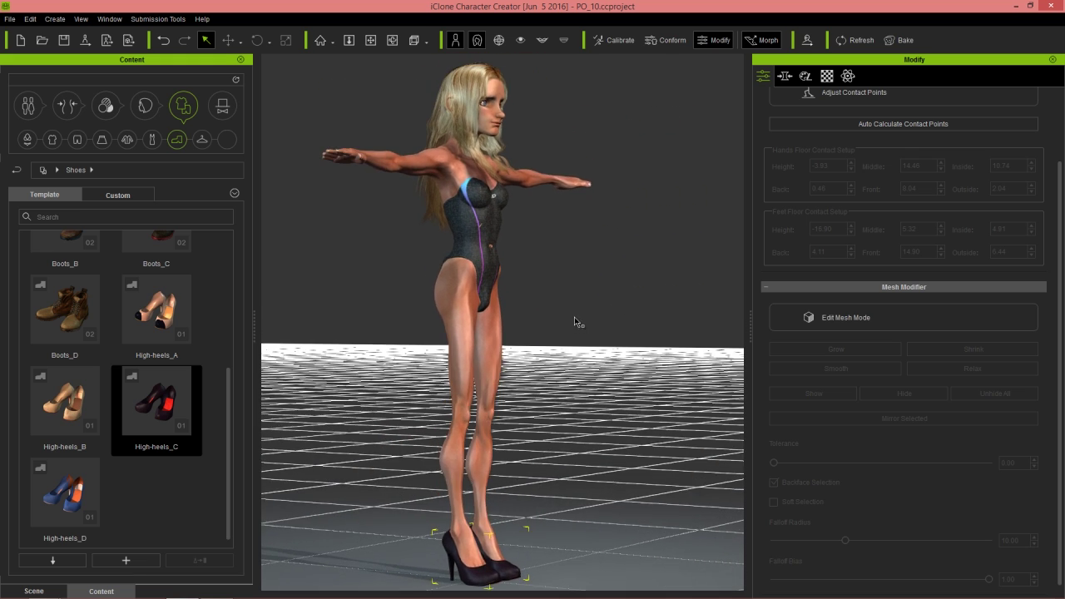
pyautogui.moveTo(578, 321); pyautogui.dragTo(473, 337, button='right')
pyautogui.moveTo(570, 443); pyautogui.dragTo(590, 356, button='middle')
pyautogui.scroll(5, 594, 414)
pyautogui.moveTo(507, 347); pyautogui.dragTo(523, 317, button='middle')
pyautogui.scroll(-3, 533, 261)
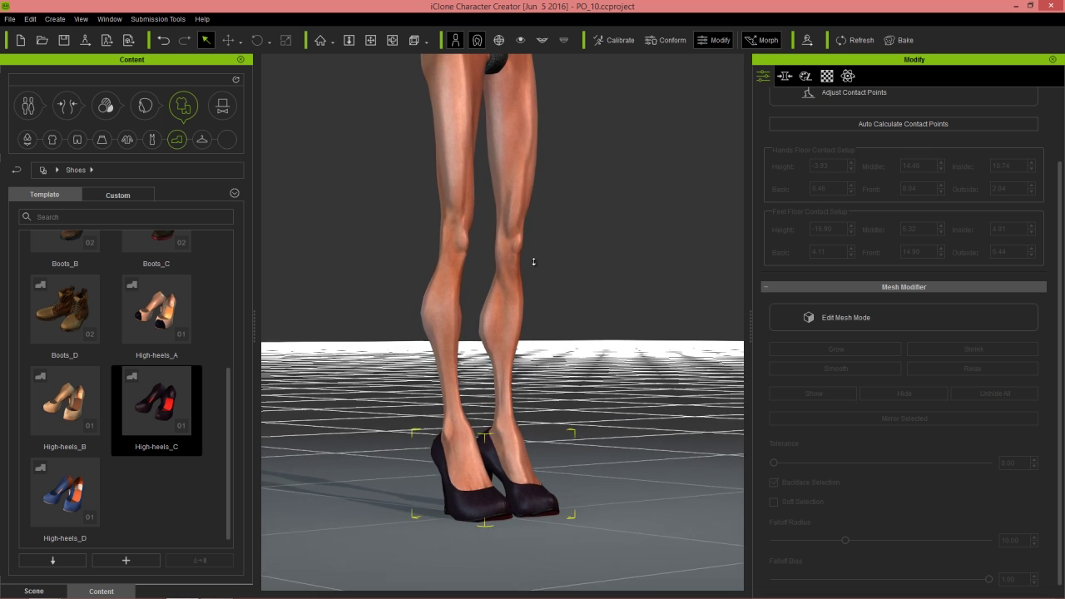
# - Open pose editing and lower the character's hip with full-body keying so the knees bend while the shoes stay planted
pyautogui.click(833, 93)
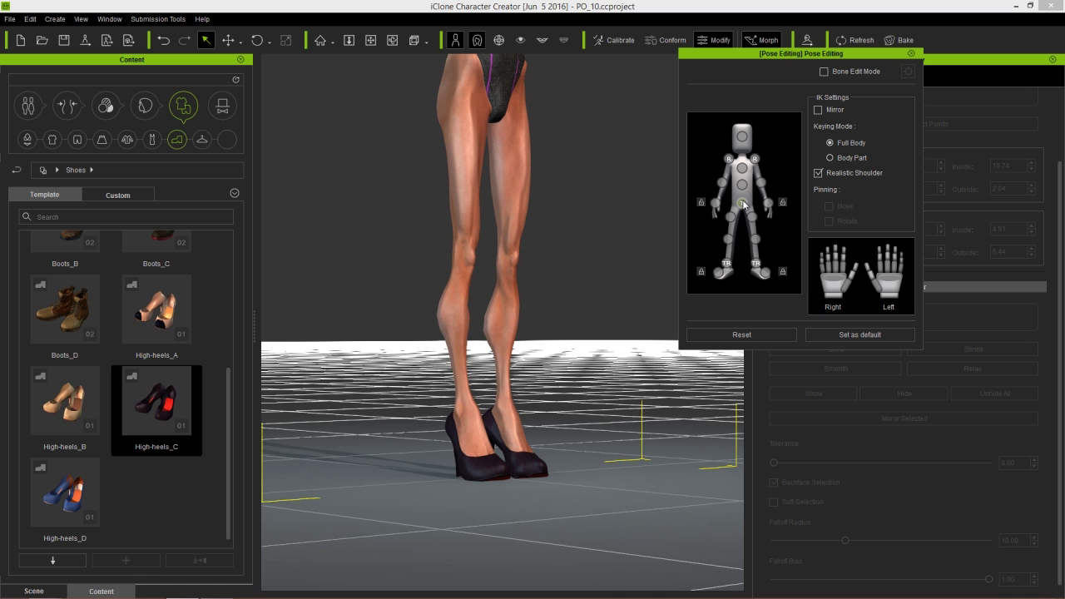
pyautogui.click(741, 203)
pyautogui.click(502, 76)
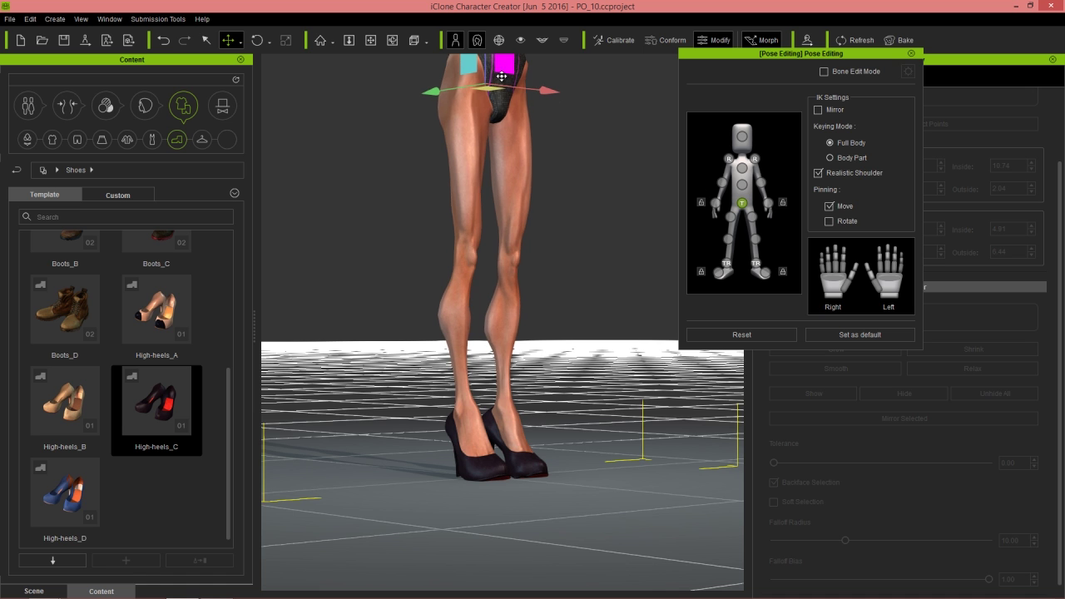
pyautogui.moveTo(502, 77); pyautogui.dragTo(394, 408)
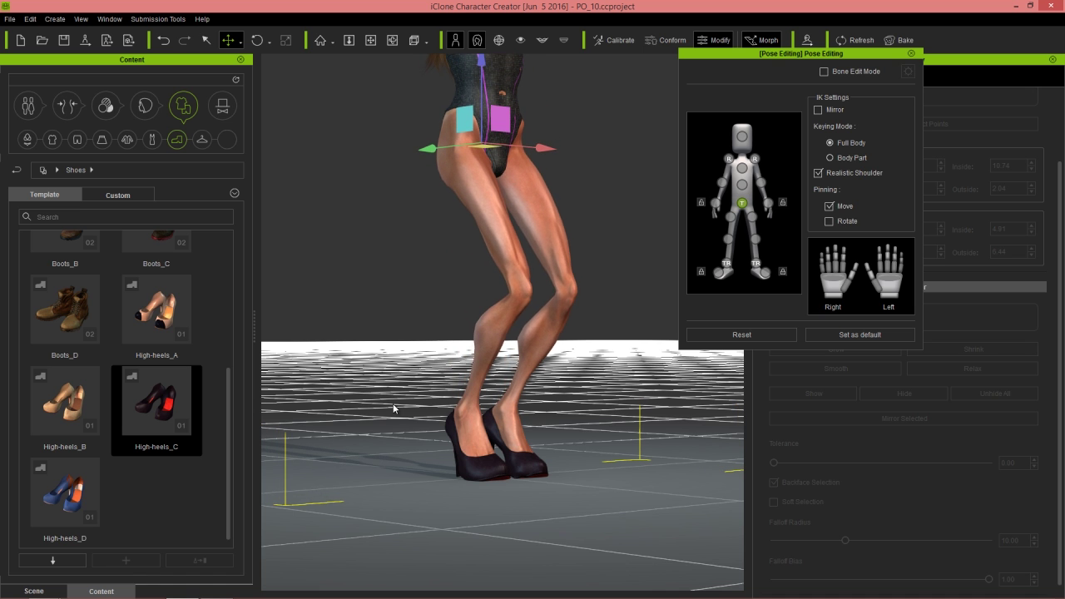
pyautogui.moveTo(394, 408); pyautogui.dragTo(595, 317, button='right')
# - Raise the hip to straighten the legs and close pose editing
pyautogui.moveTo(451, 113); pyautogui.dragTo(432, 55)
pyautogui.moveTo(541, 101); pyautogui.dragTo(562, 448, button='middle')
pyautogui.moveTo(630, 334); pyautogui.dragTo(292, 389, button='right')
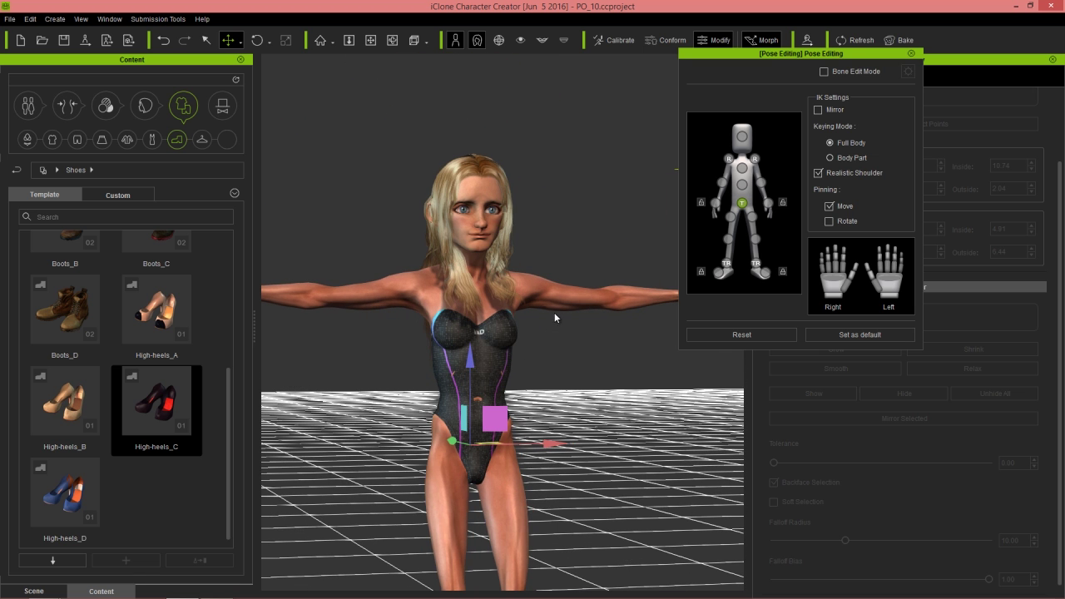
pyautogui.moveTo(555, 318); pyautogui.dragTo(540, 334, button='right')
pyautogui.click(911, 54)
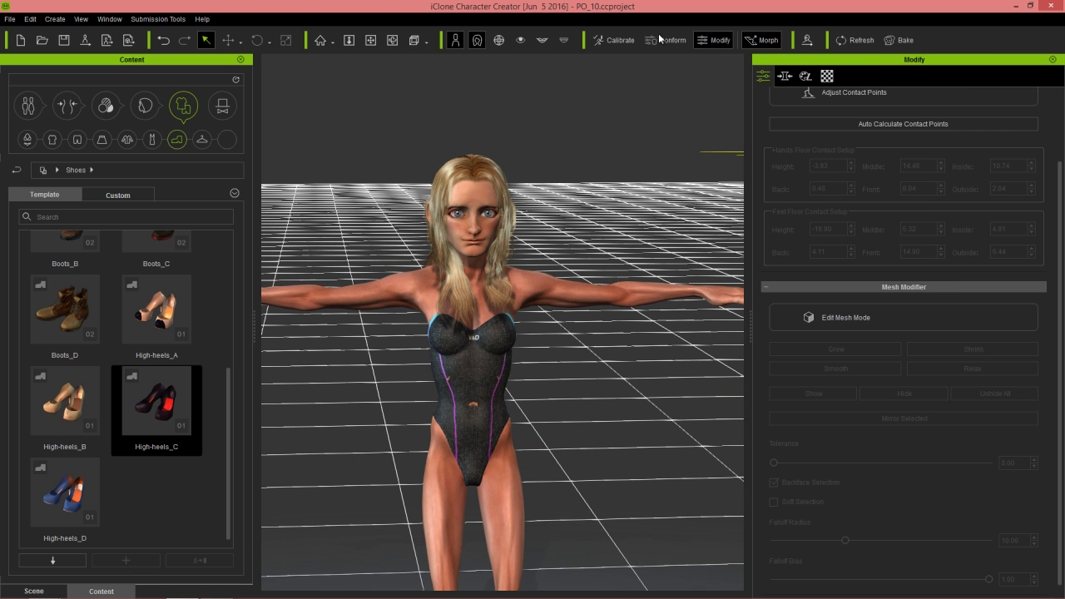
# - Select the bodysuit and calculate its clothing collision with Iteration 1, Subdivision Level 2 and Margin 0.10
pyautogui.click(479, 362)
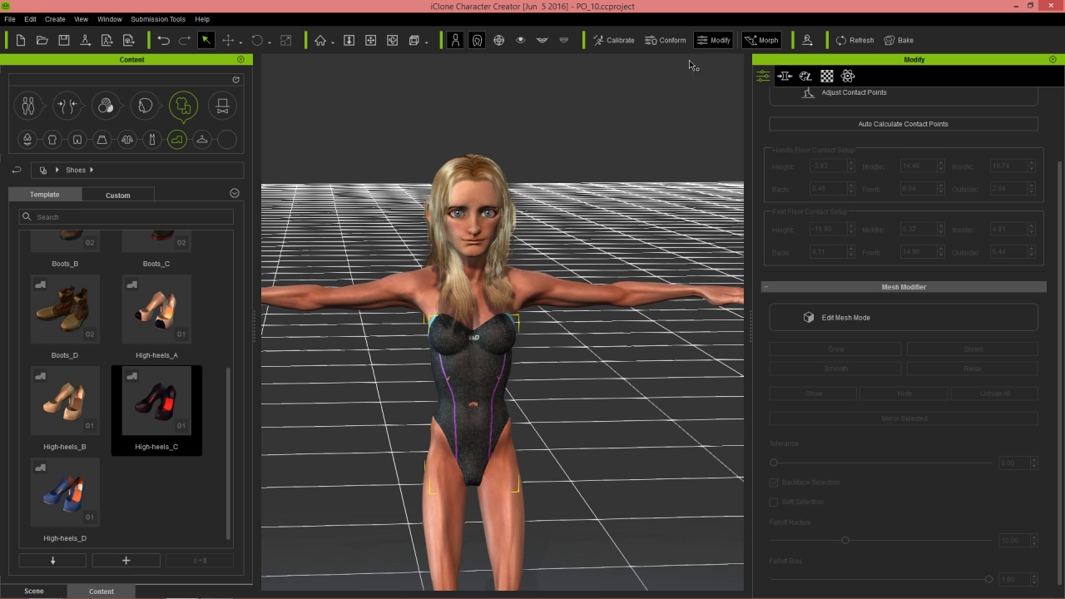
pyautogui.click(666, 40)
pyautogui.click(222, 270)
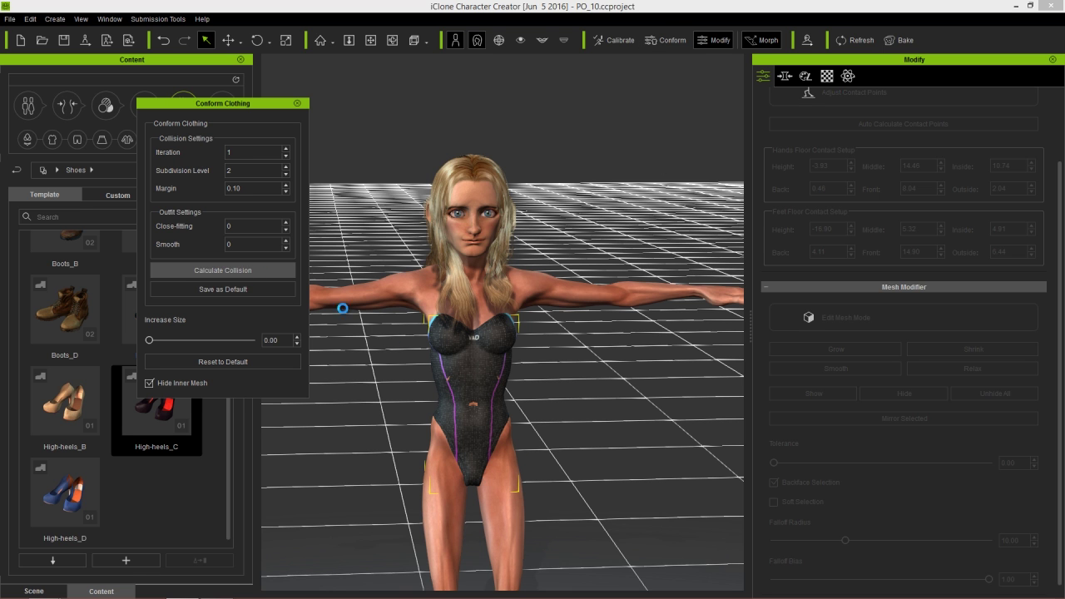
pyautogui.click(298, 104)
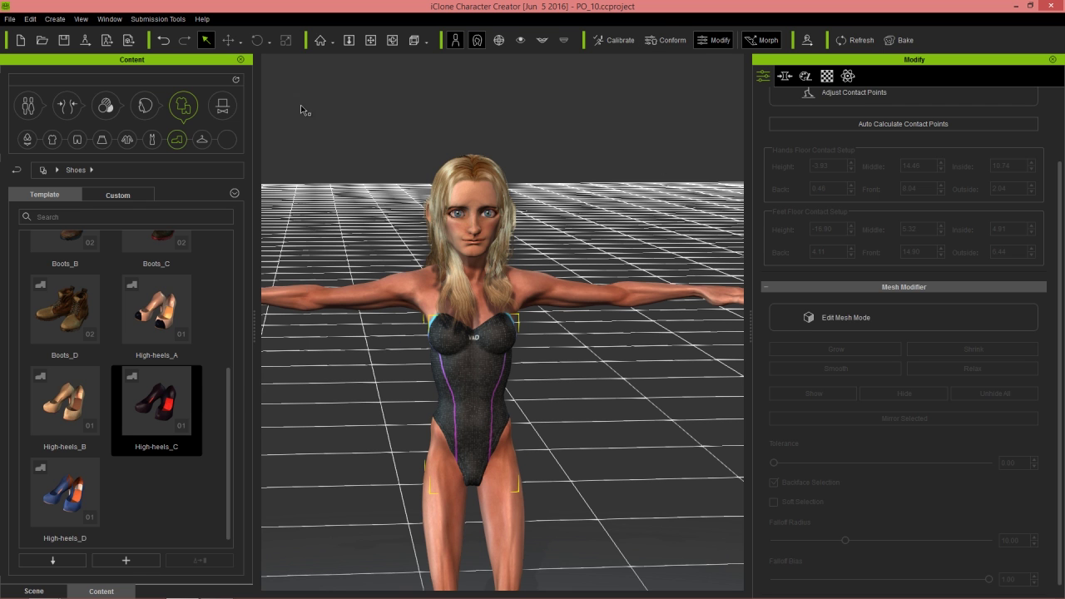
pyautogui.scroll(-1, 333, 330)
pyautogui.scroll(-5, 380, 361)
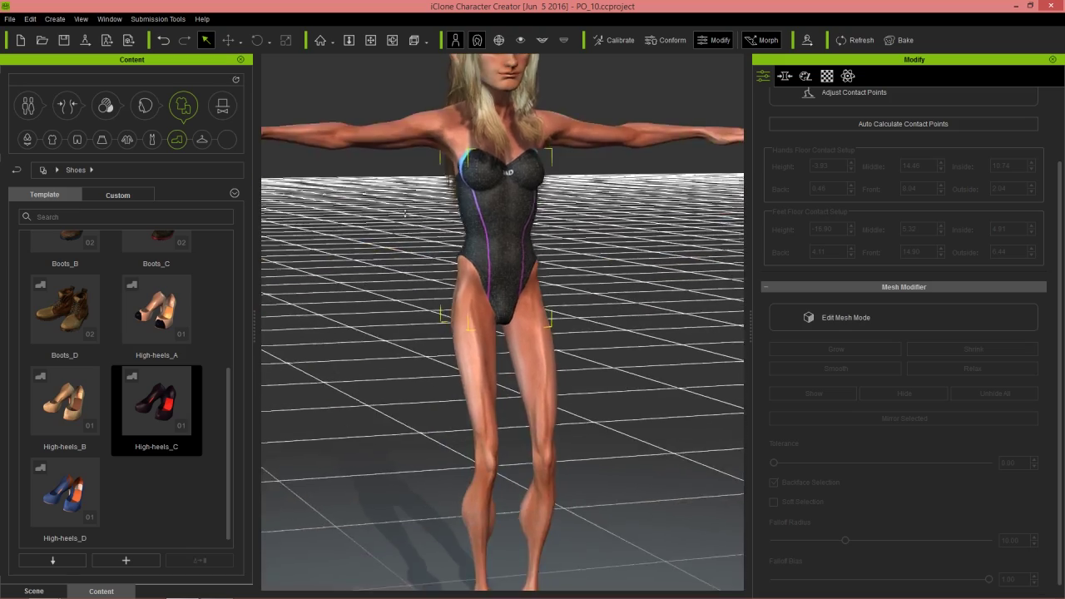
pyautogui.moveTo(675, 409); pyautogui.dragTo(672, 364, button='right')
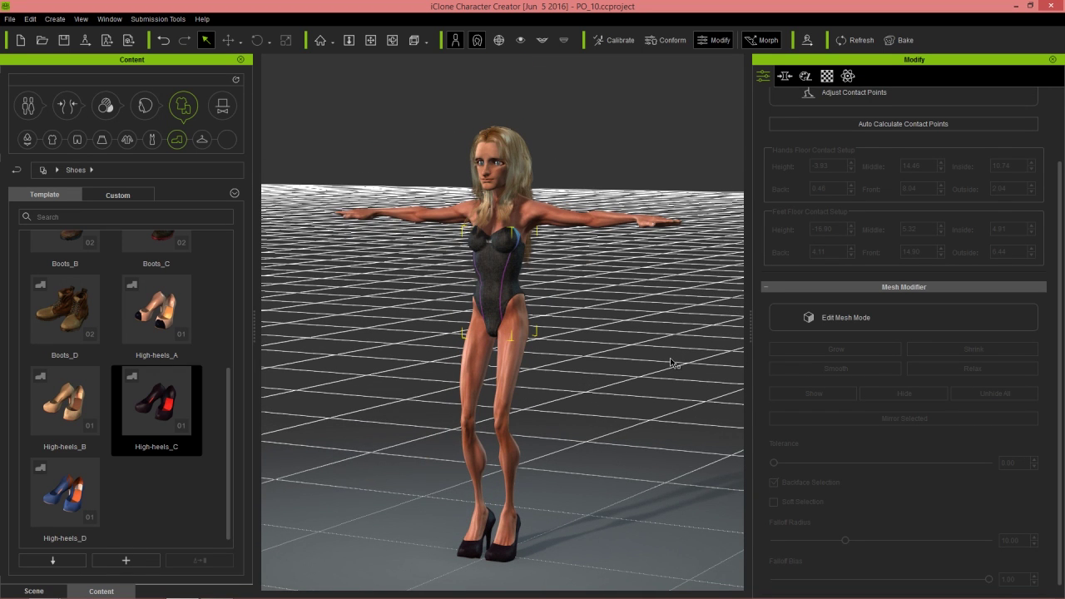